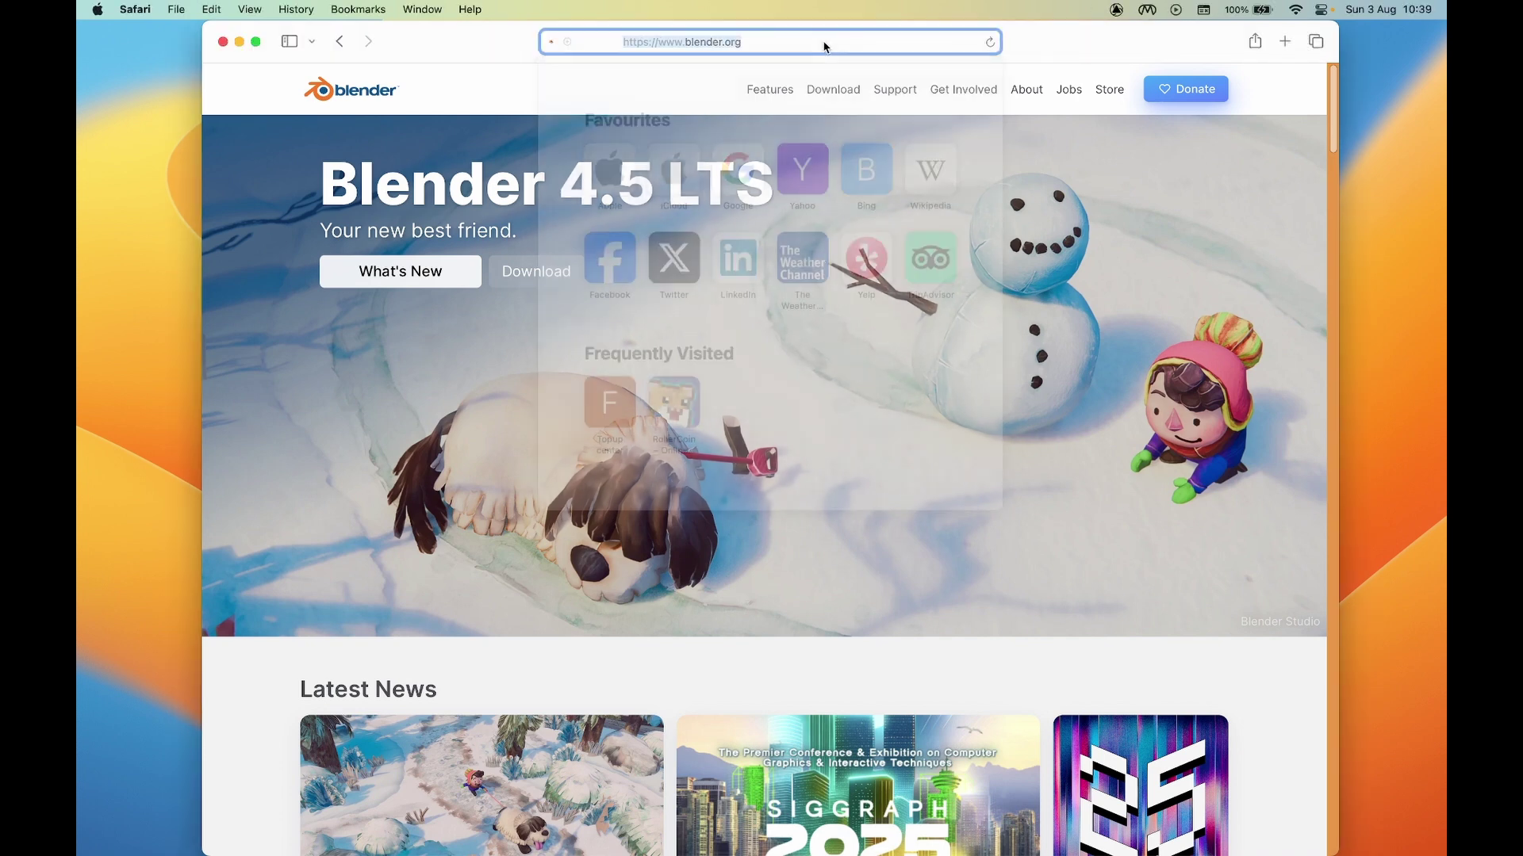
# - Go from blender.org to the Blender 4.5.1 LTS download page for Intel and Apple Silicon
pyautogui.click(569, 41)
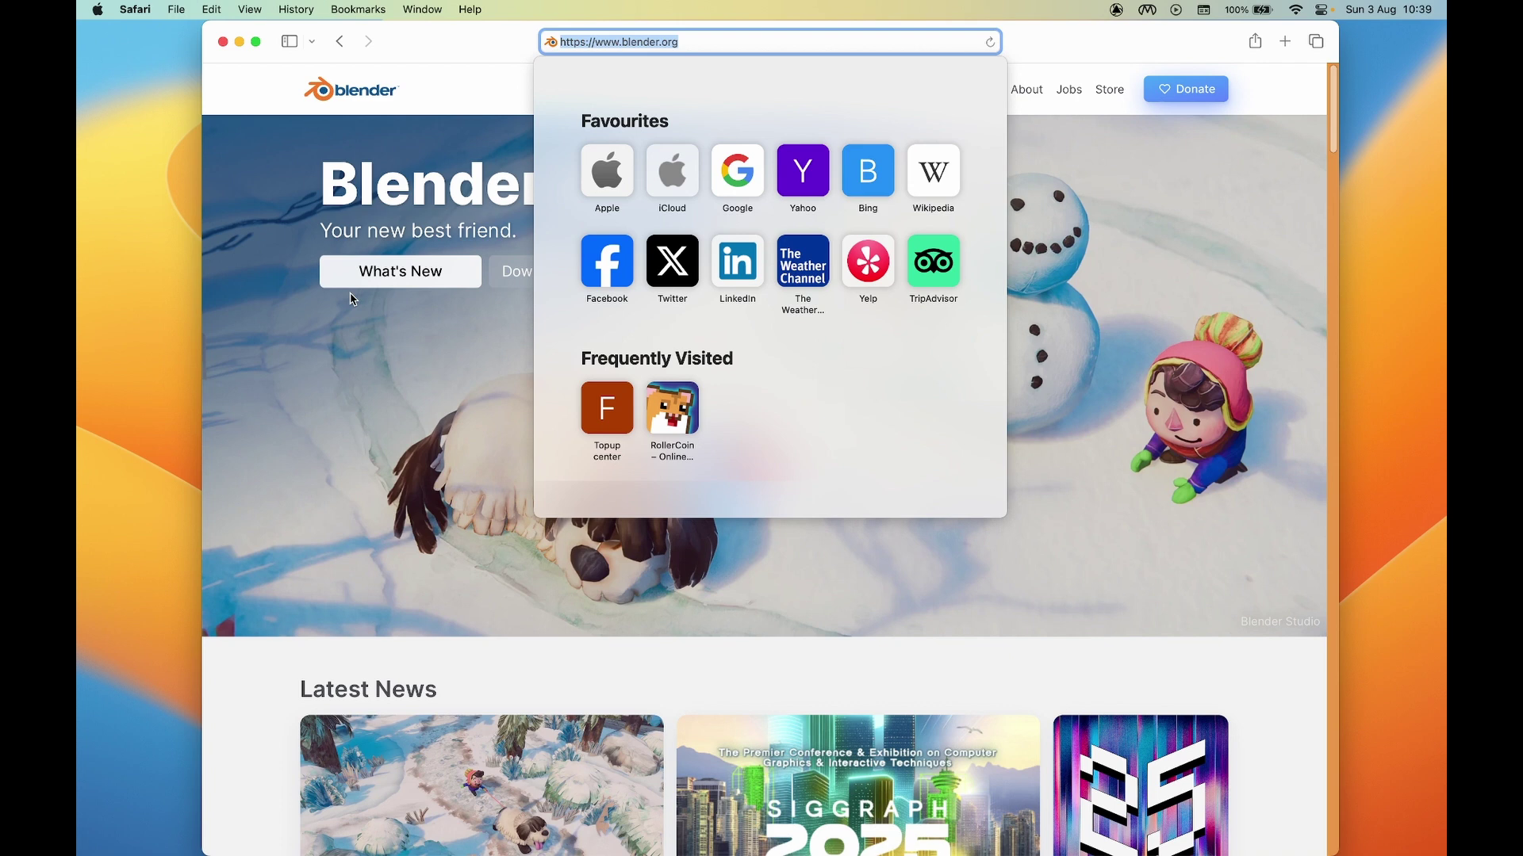
pyautogui.click(249, 307)
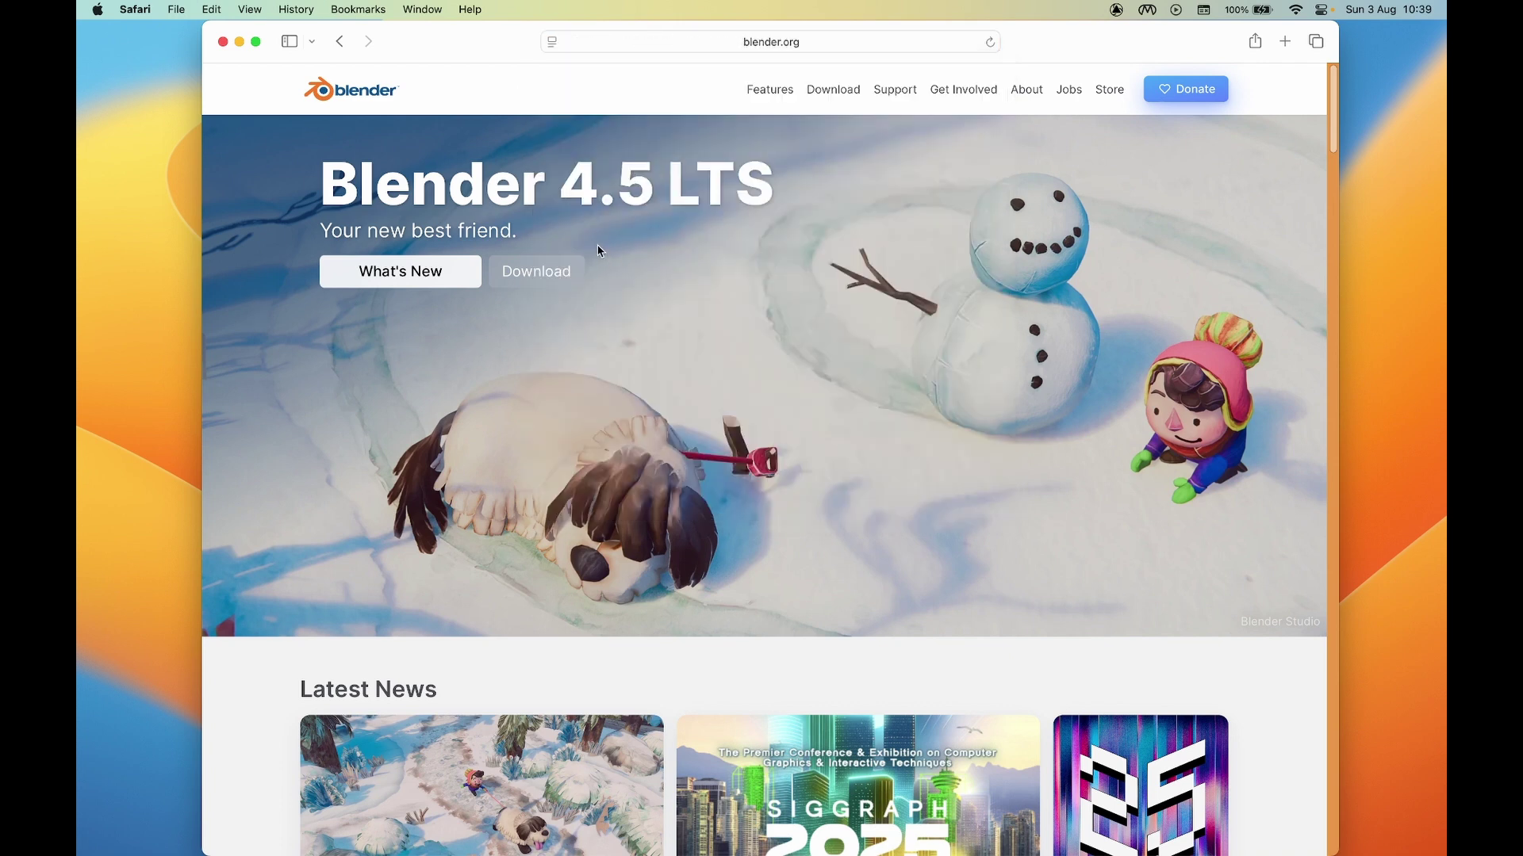
pyautogui.click(542, 273)
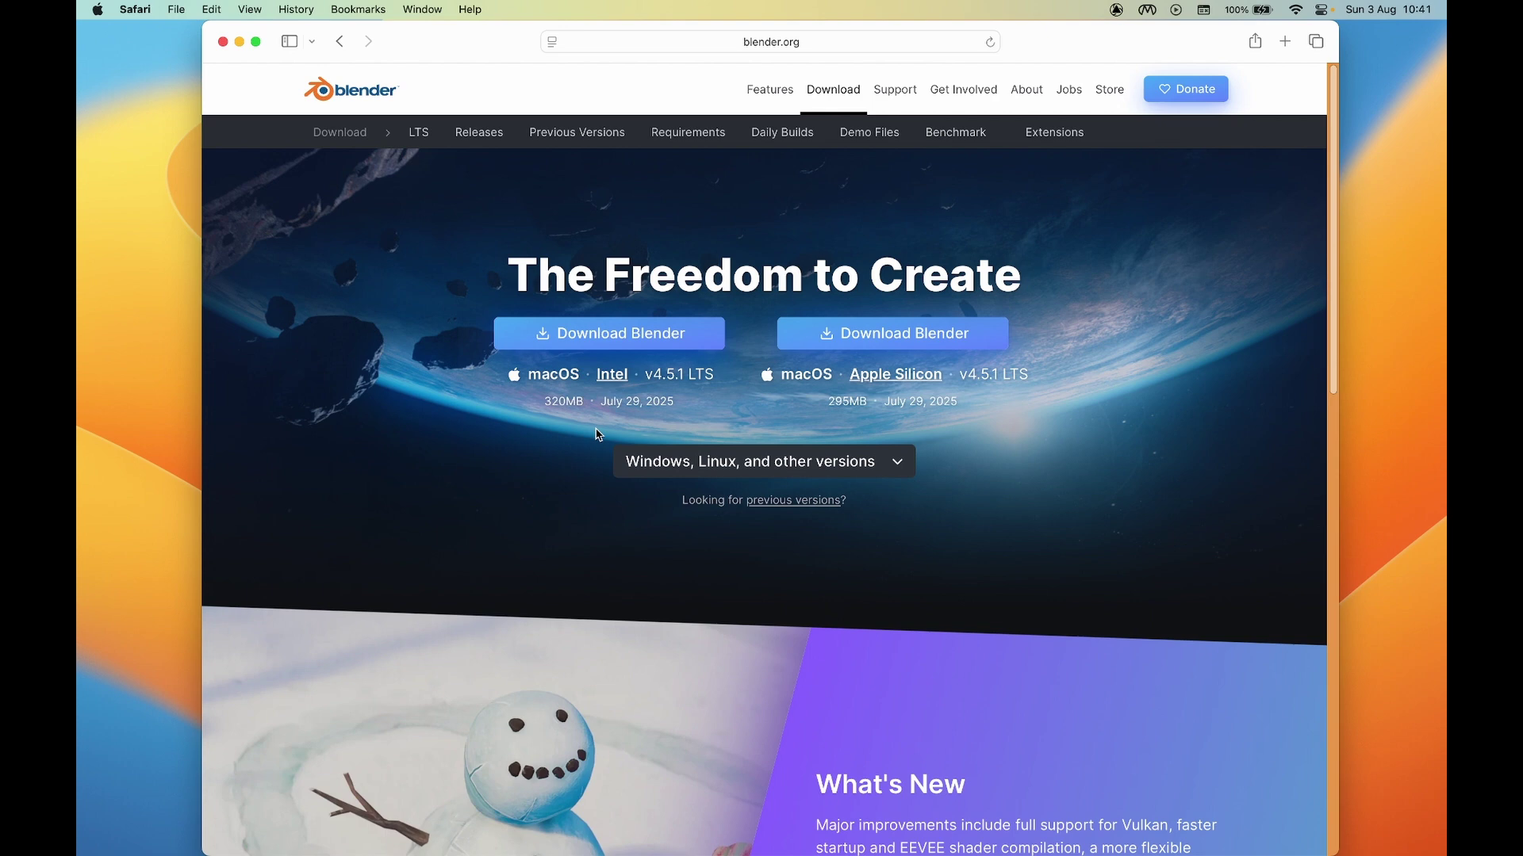
pyautogui.moveTo(527, 428); pyautogui.dragTo(678, 428)
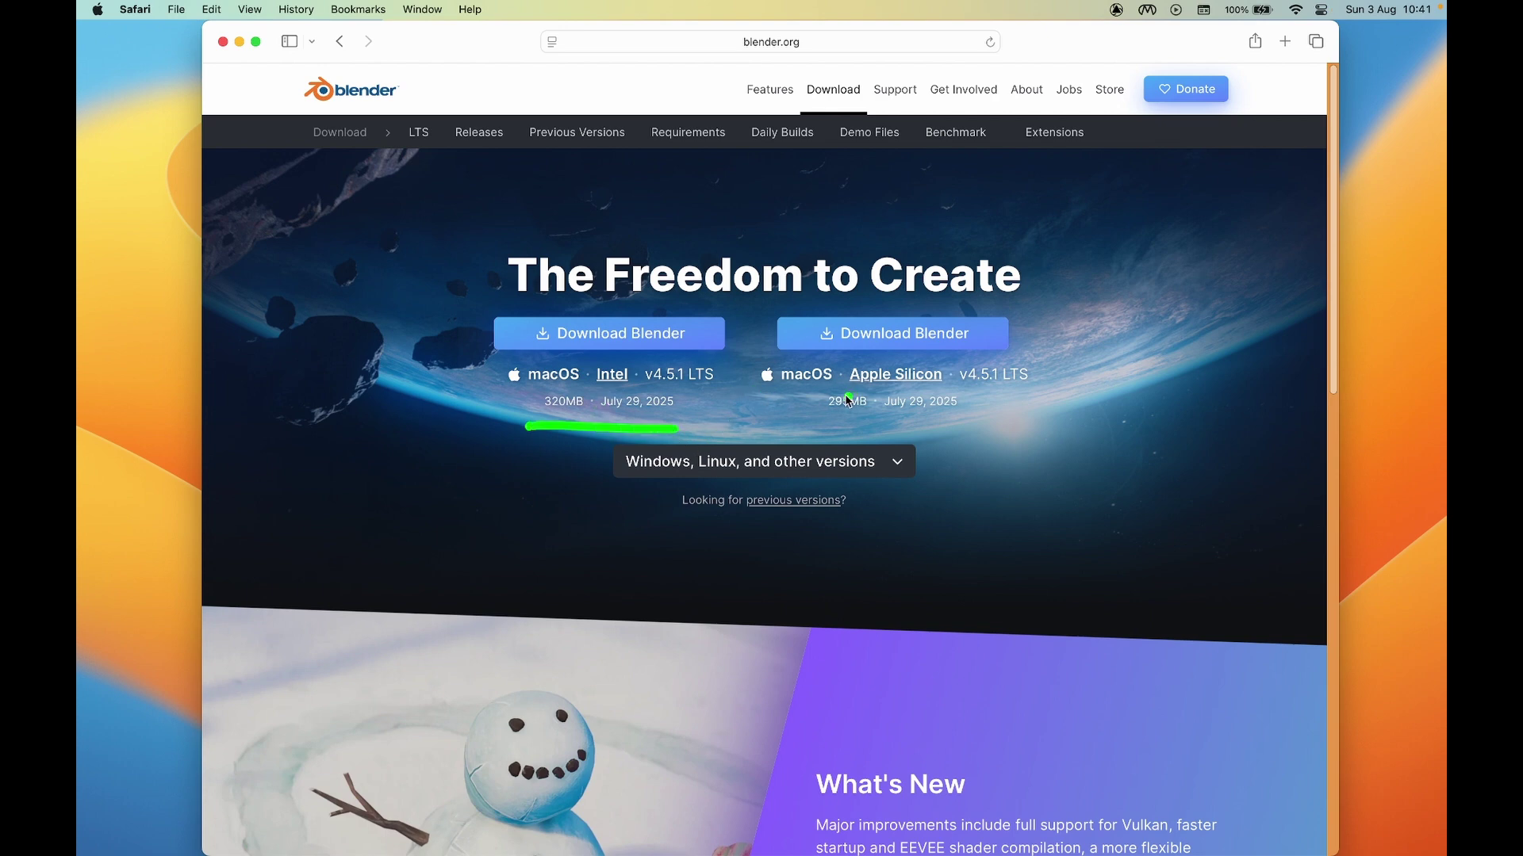
pyautogui.moveTo(590, 394); pyautogui.dragTo(652, 395)
pyautogui.moveTo(838, 434)
pyautogui.mouseDown()
pyautogui.moveTo(949, 433)
pyautogui.moveTo(937, 397)
pyautogui.mouseUp()
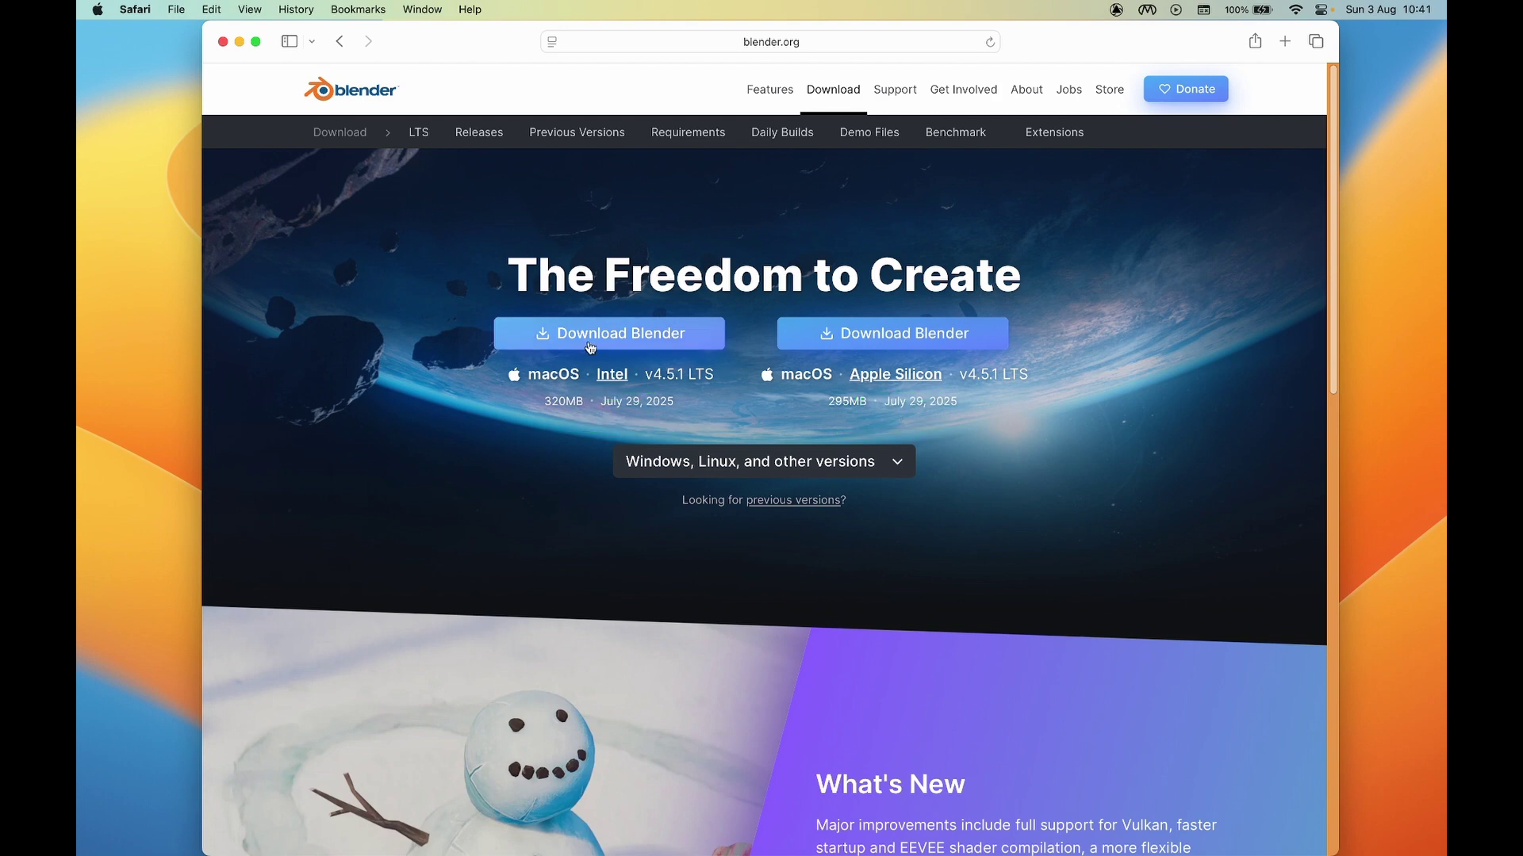
pyautogui.moveTo(542, 365); pyautogui.dragTo(680, 358)
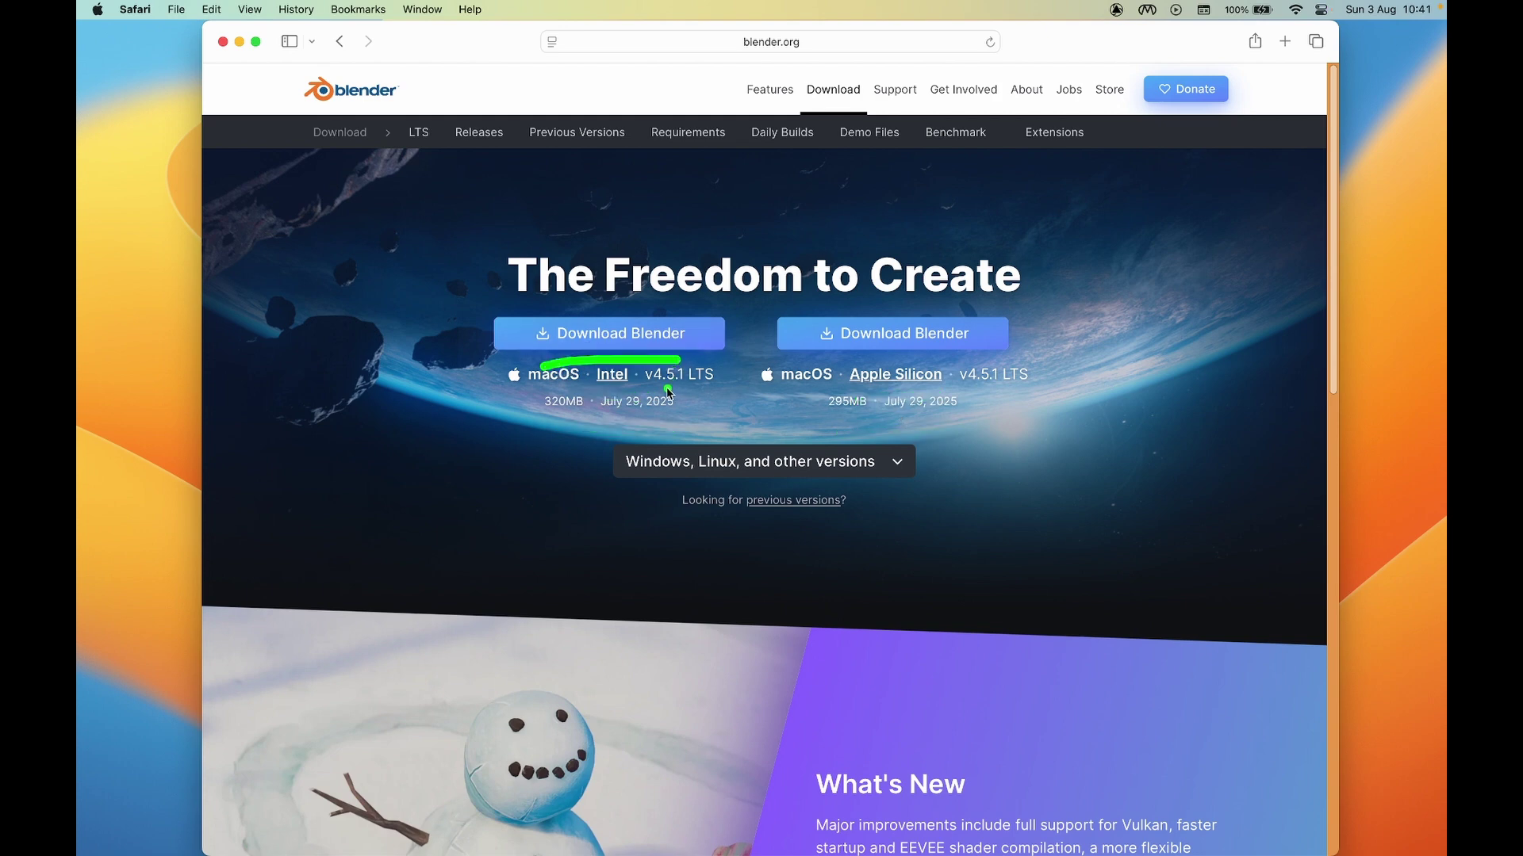
# - Download the Intel macOS Blender 4.5.1 disk image, allowing downloads from blender.org
pyautogui.click(610, 334)
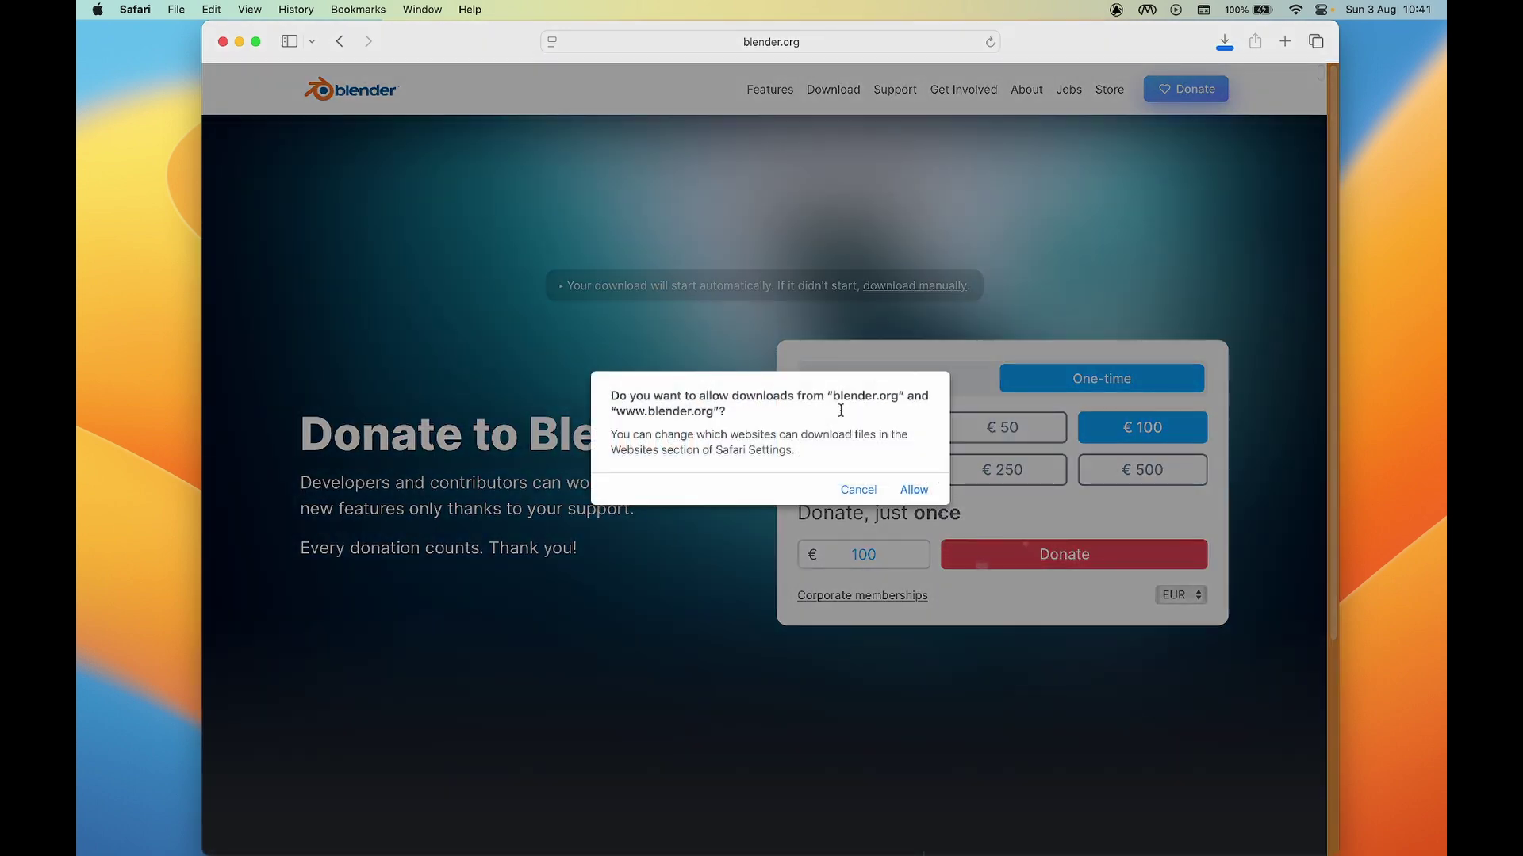
pyautogui.click(913, 490)
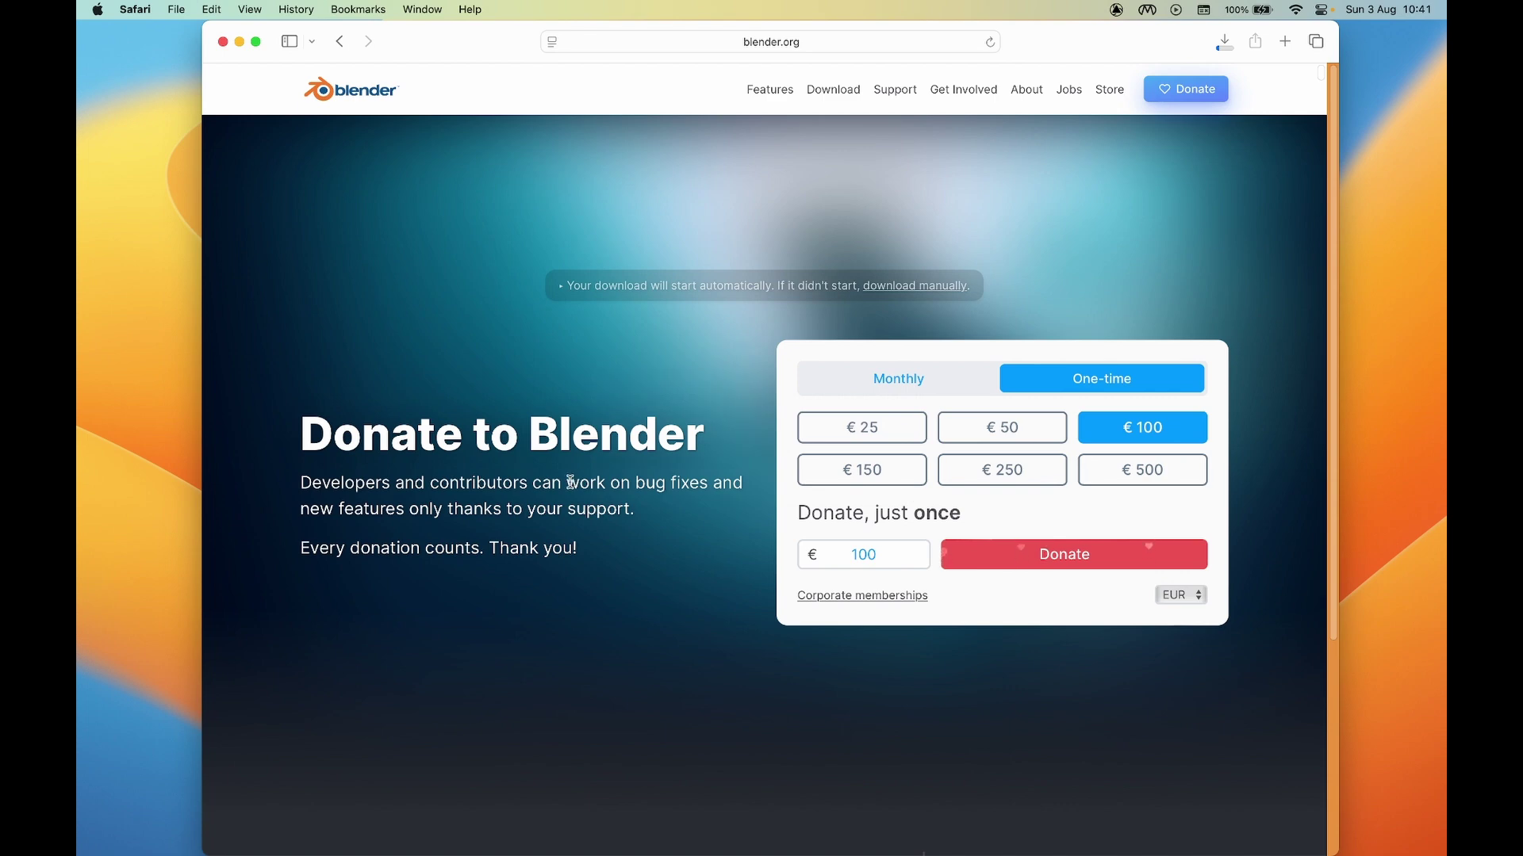
pyautogui.click(1227, 44)
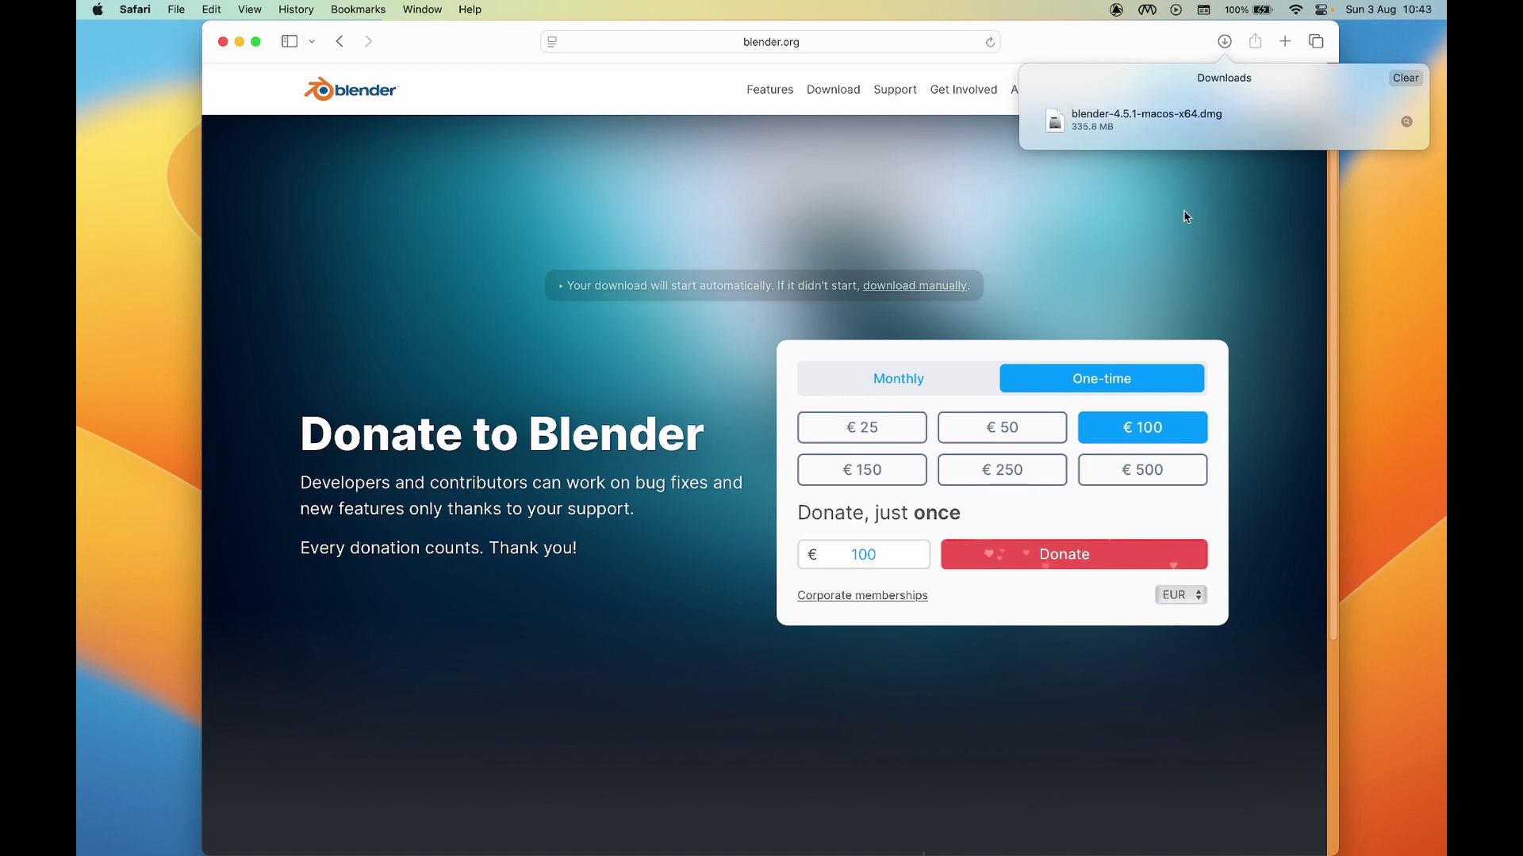
# - Open the Blender 4.5.1 disk image, copy Blender.app to Applications, and open Applications
pyautogui.doubleClick(1164, 116)
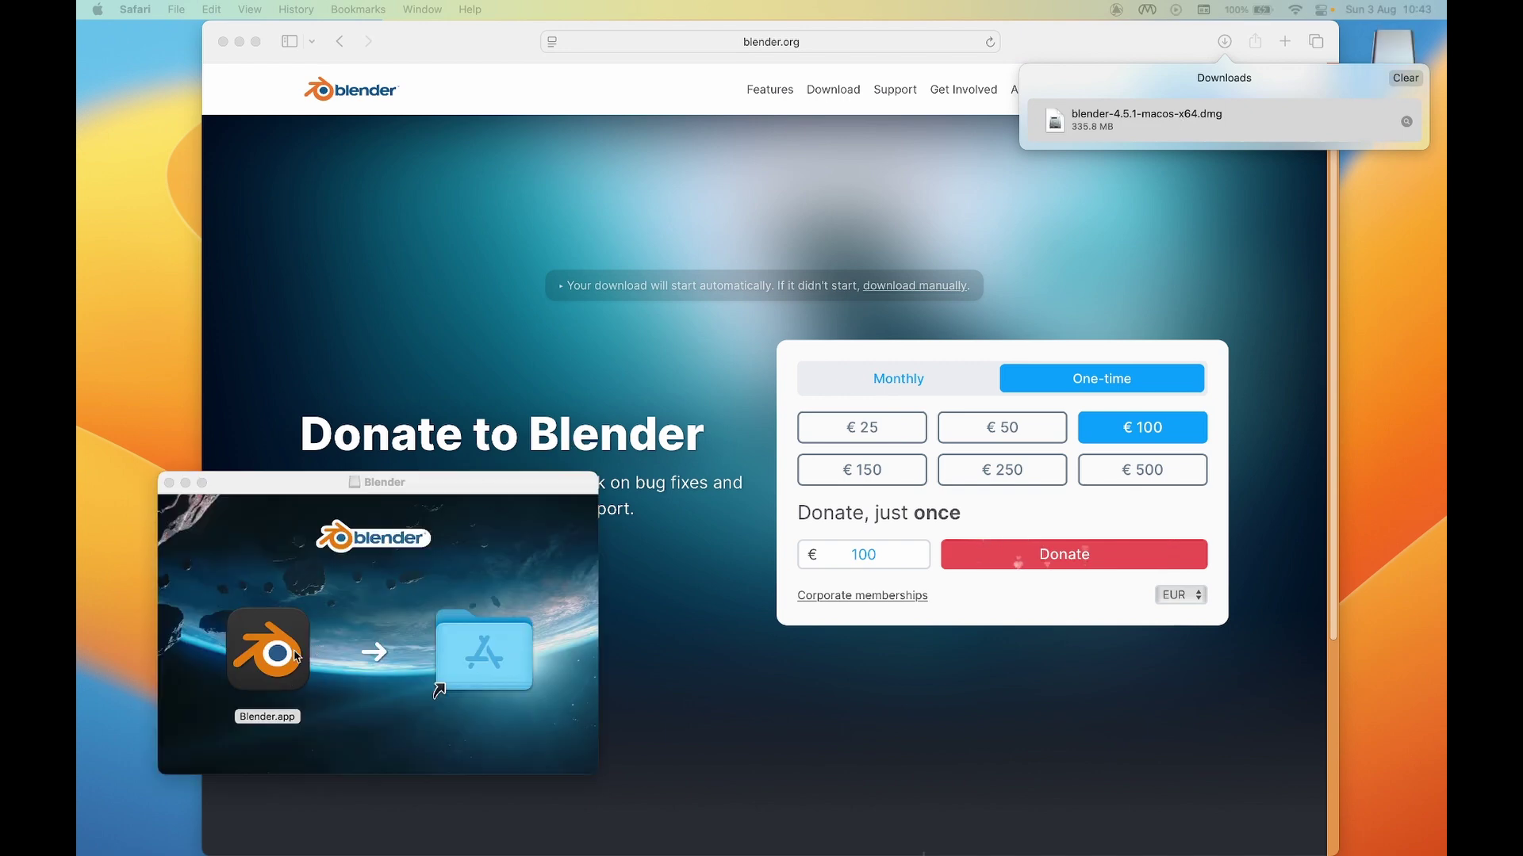
pyautogui.moveTo(276, 651)
pyautogui.mouseDown()
pyautogui.moveTo(449, 580)
pyautogui.moveTo(499, 643)
pyautogui.mouseUp()
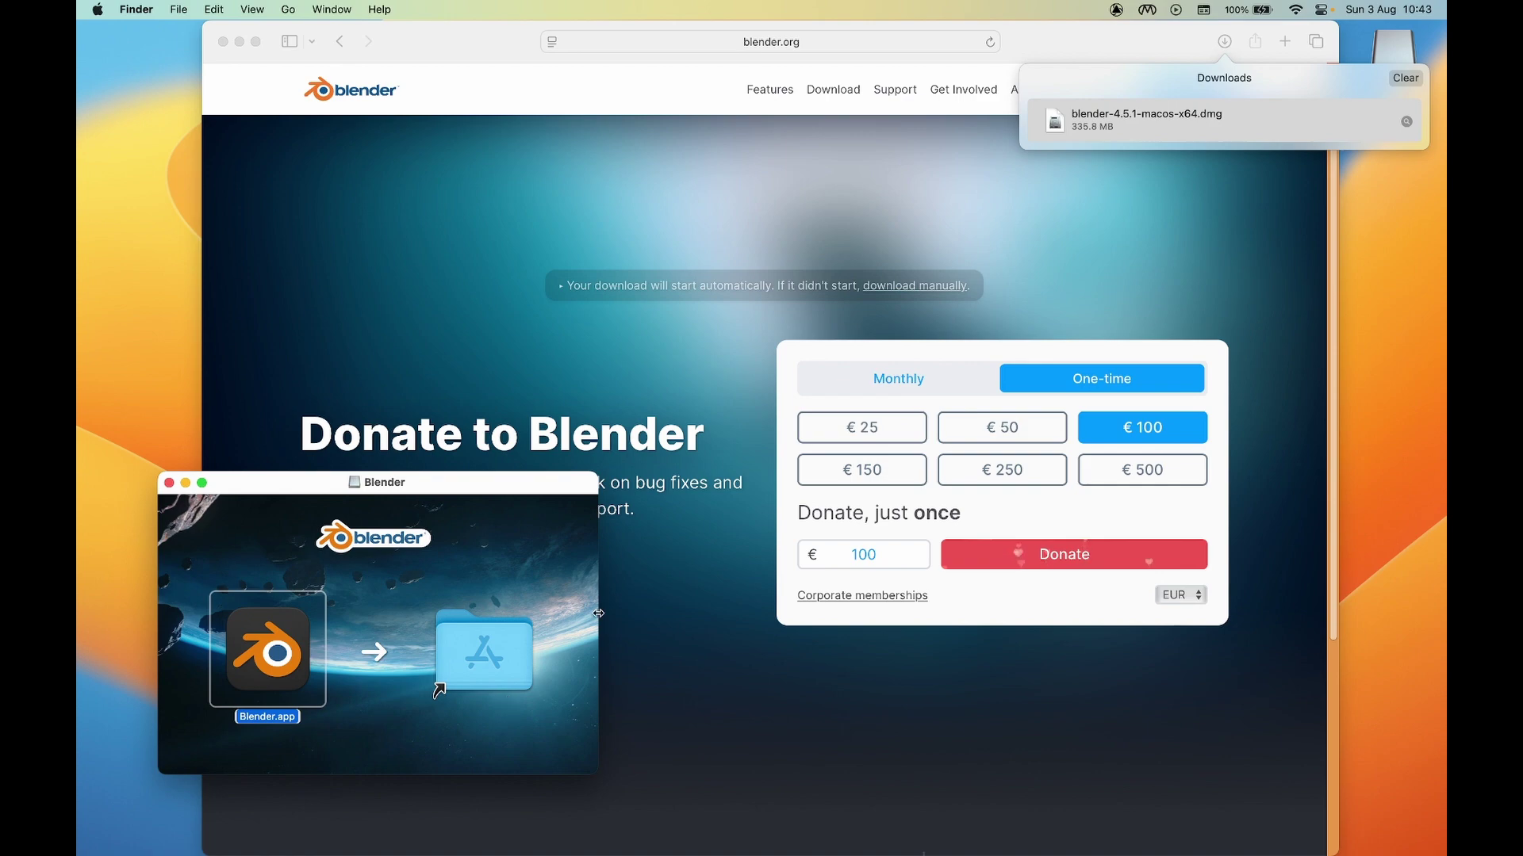
pyautogui.doubleClick(483, 652)
pyautogui.moveTo(870, 85); pyautogui.dragTo(720, 97)
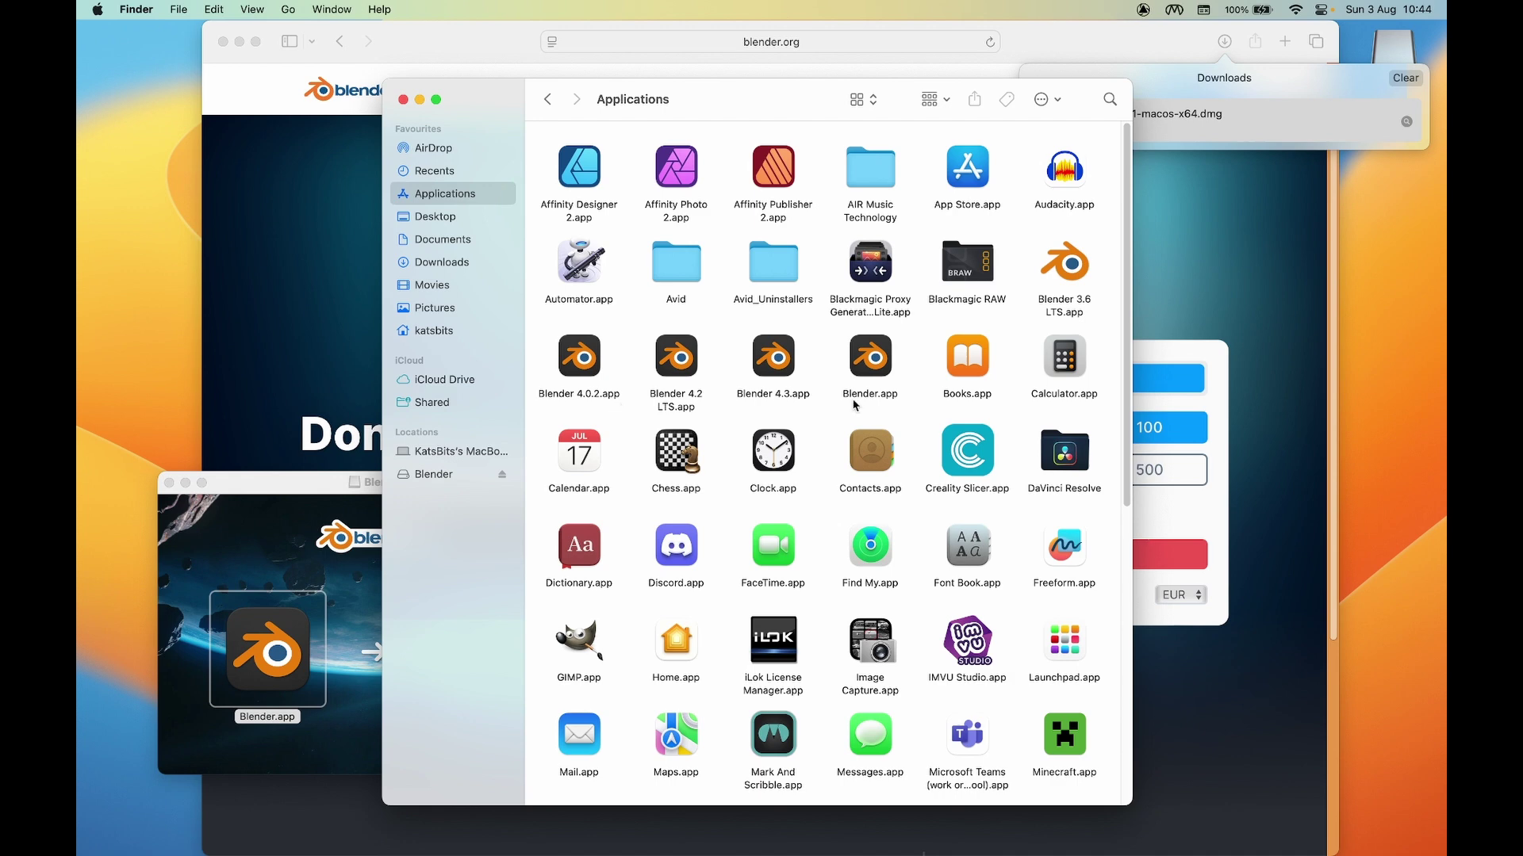
# - Rename the newly installed Blender.app to 'Blender 4.5 LTS.app'
pyautogui.moveTo(843, 410); pyautogui.dragTo(901, 412)
pyautogui.click(881, 398)
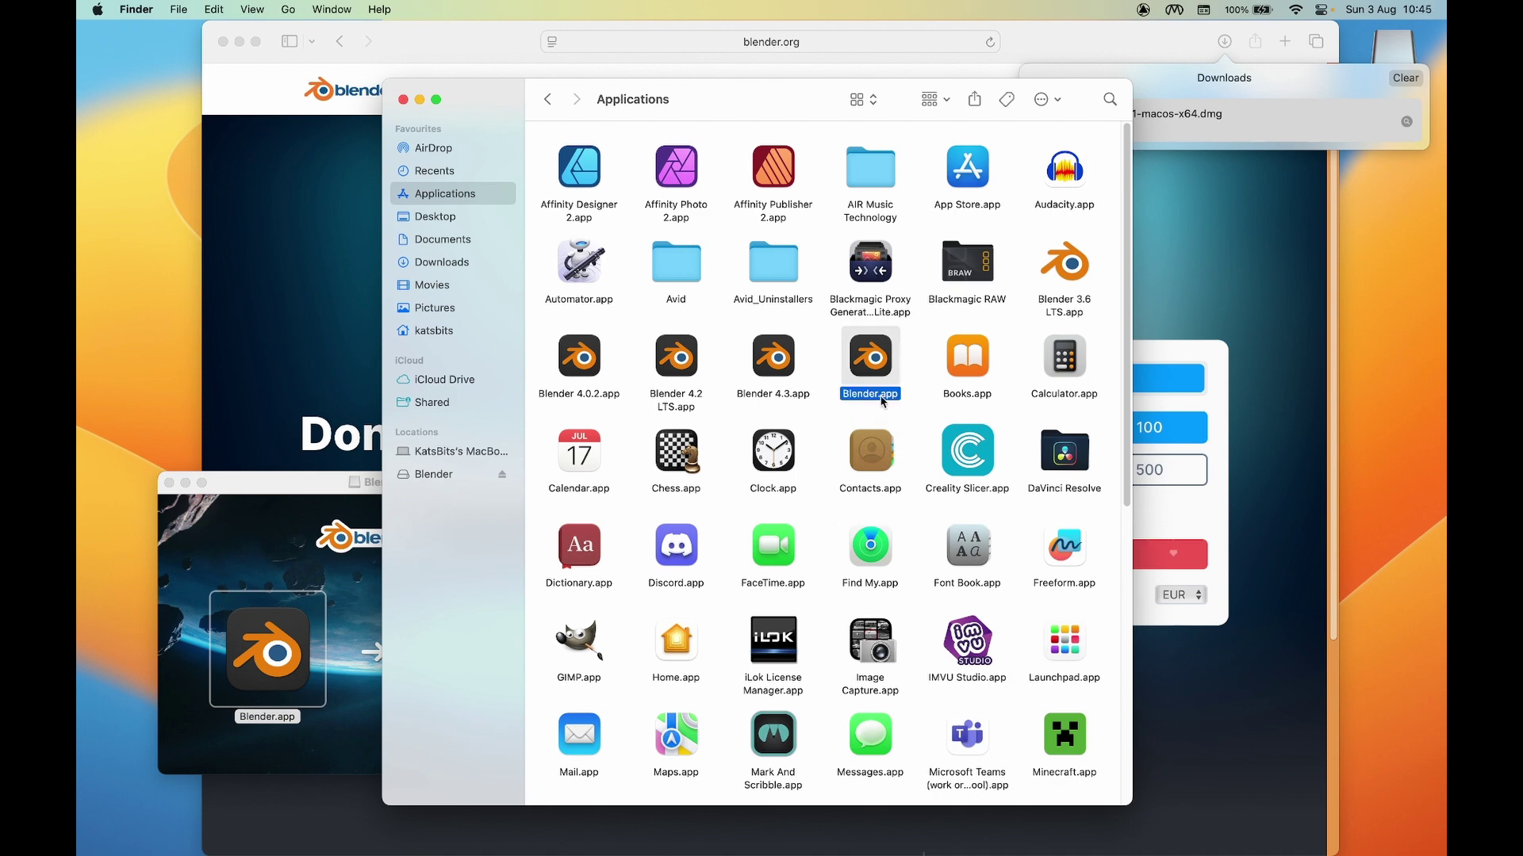
pyautogui.rightClick(882, 399)
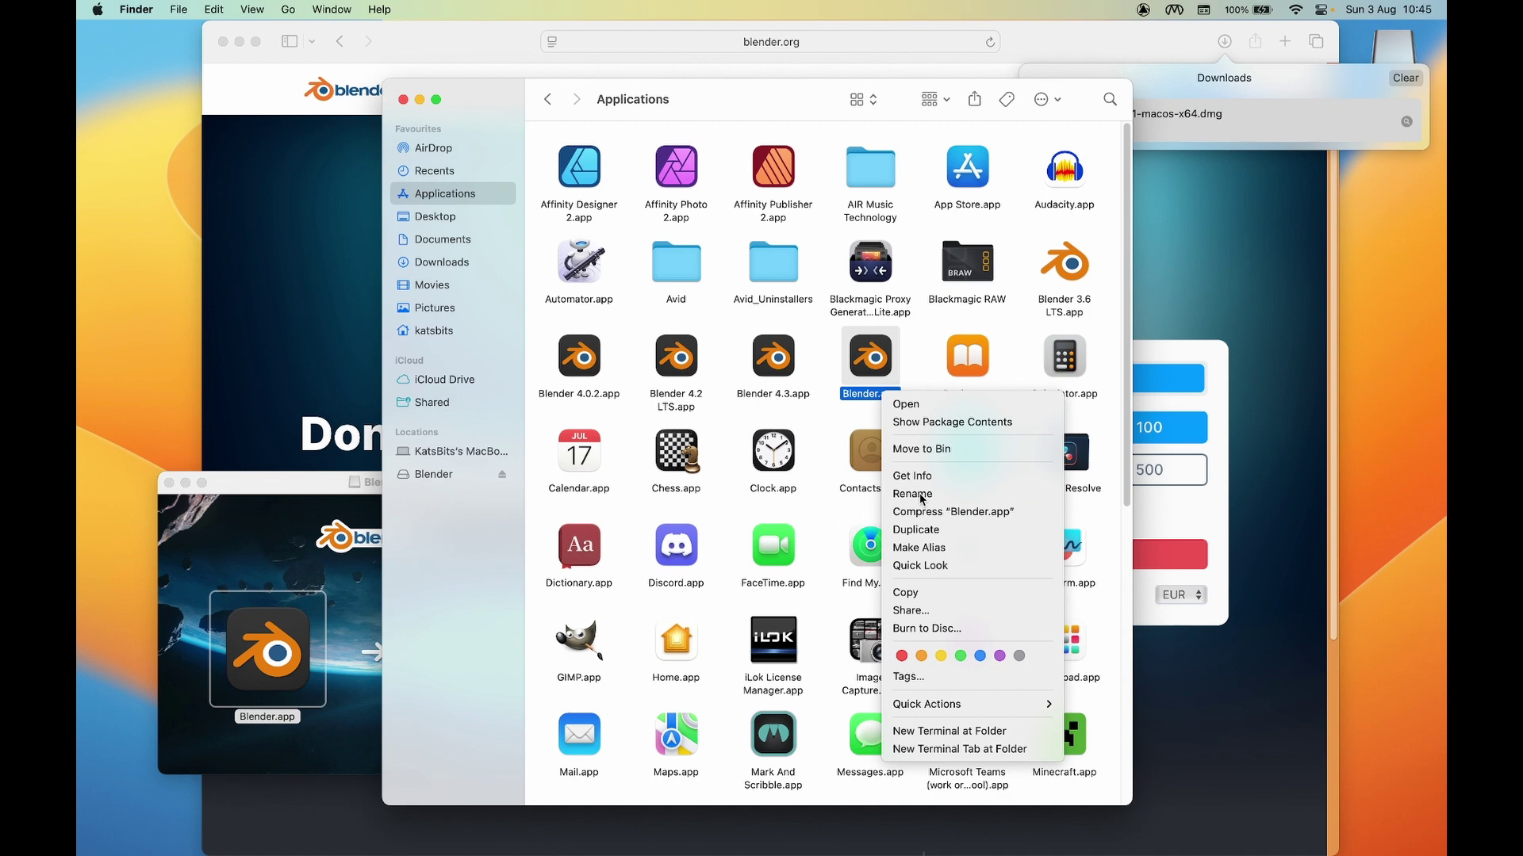
pyautogui.click(922, 494)
pyautogui.click(877, 399)
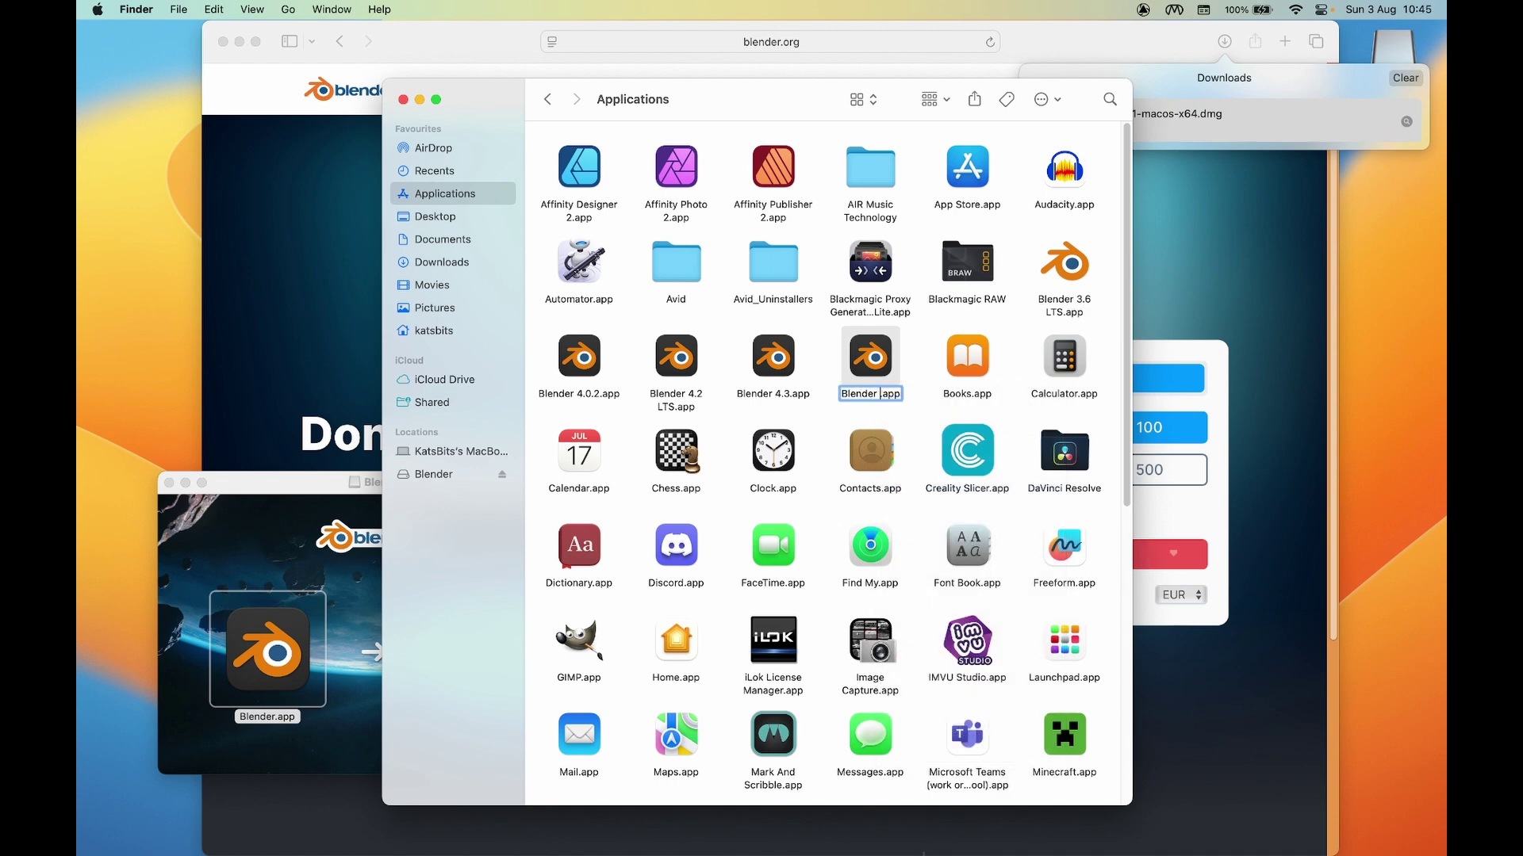
pyautogui.write('4.5')
pyautogui.write(' LTS')
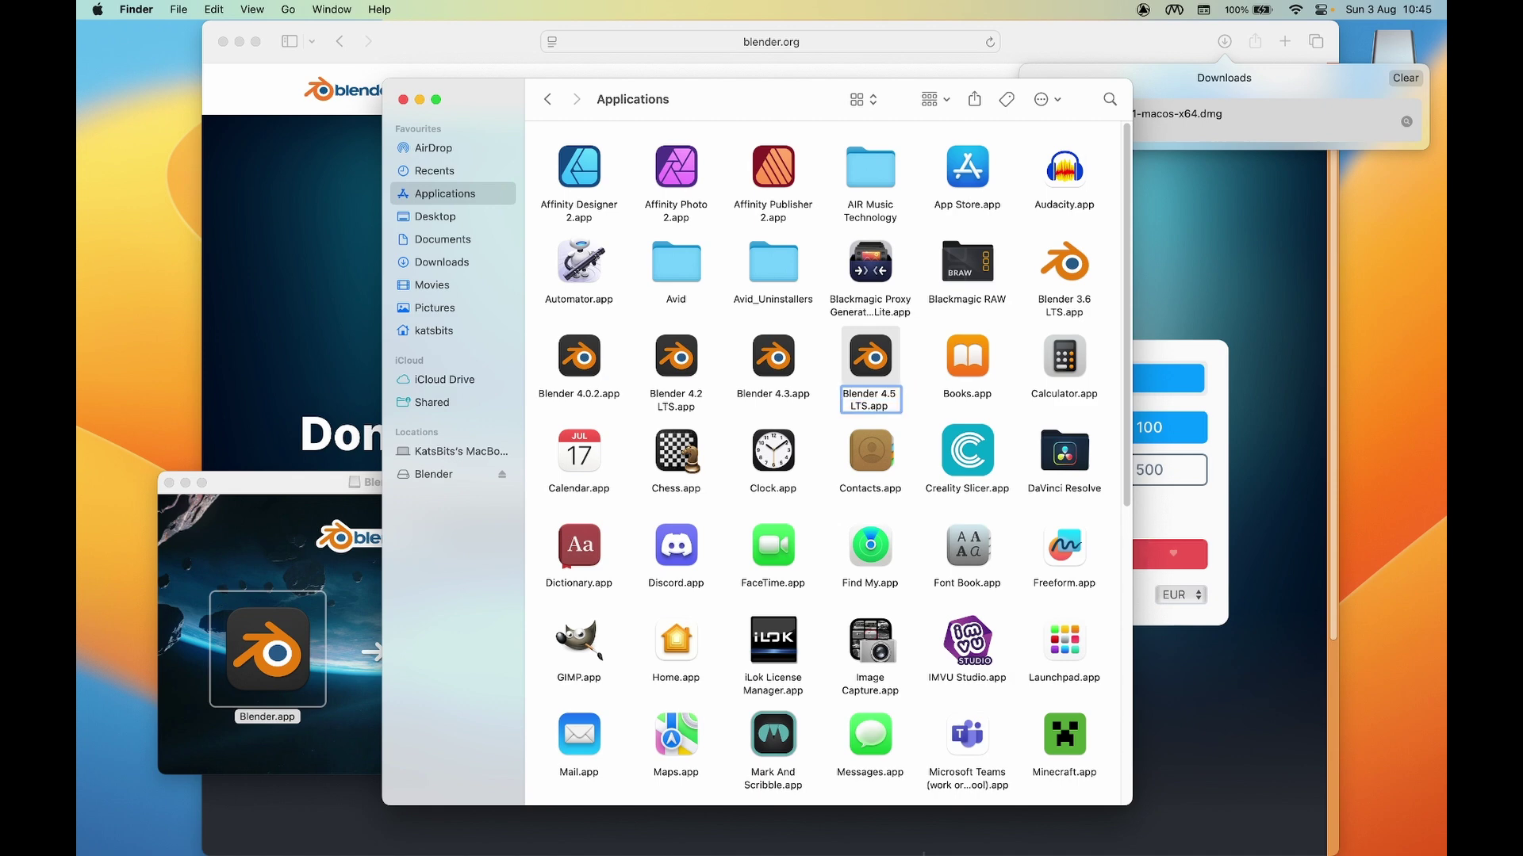
pyautogui.press('Return')
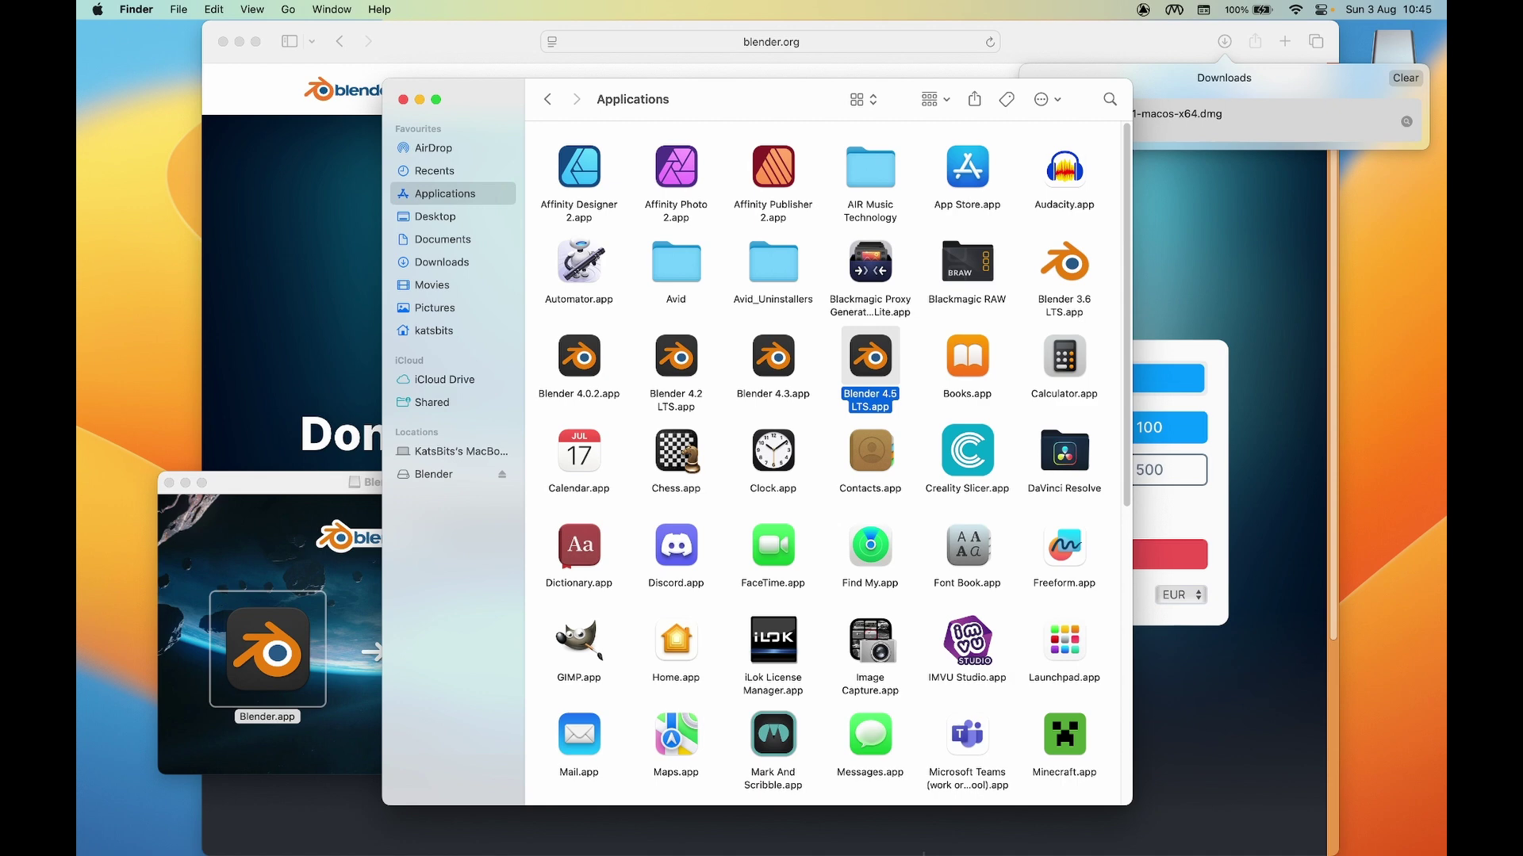
# - Launch Blender 4.5 LTS.app and approve the Gatekeeper prompt to open it
pyautogui.click(875, 361)
pyautogui.doubleClick(875, 361)
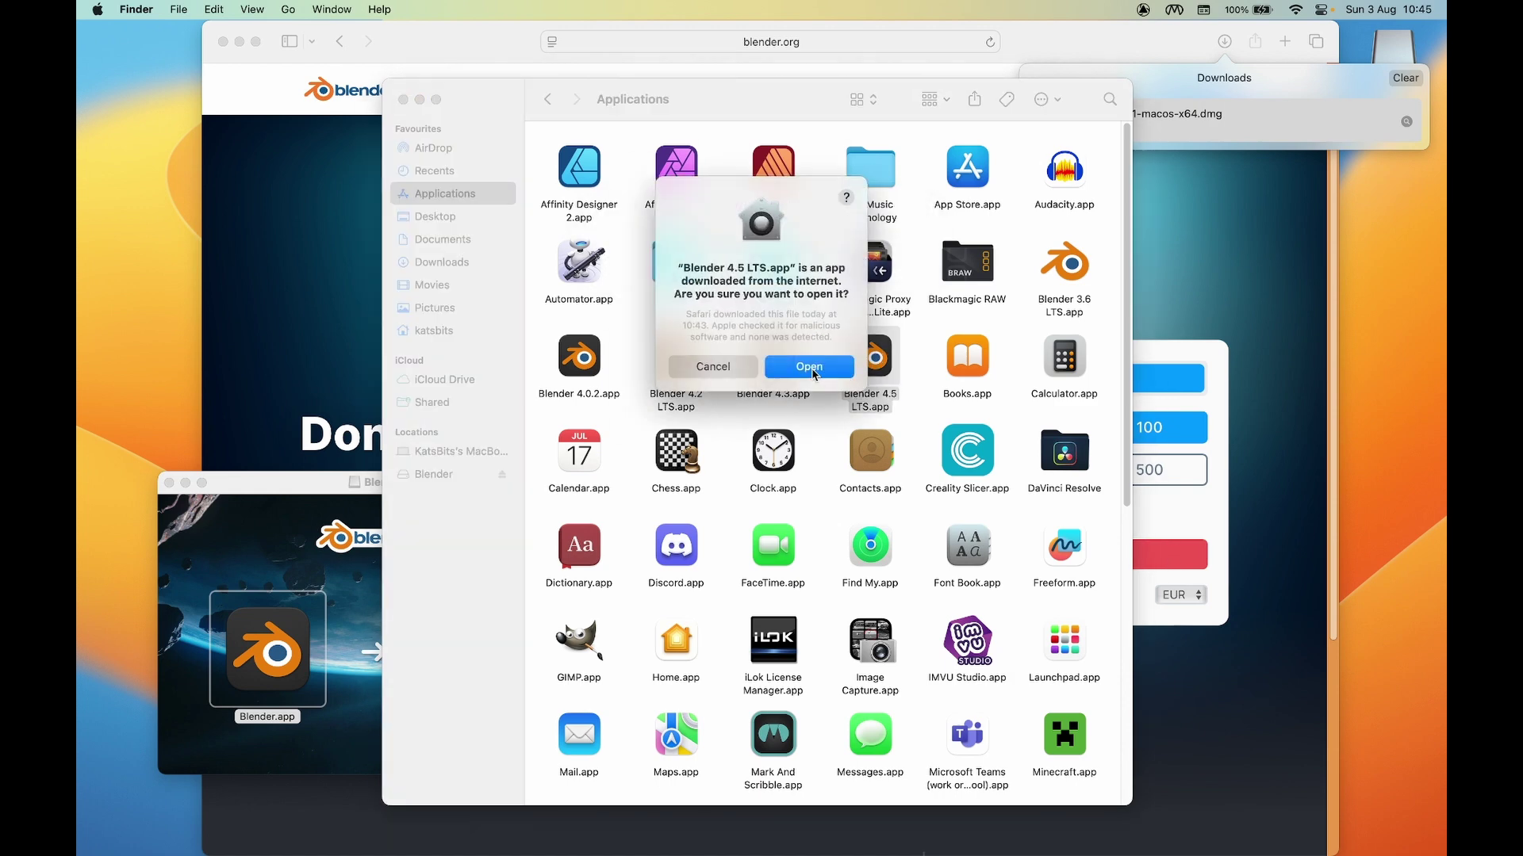
pyautogui.click(807, 368)
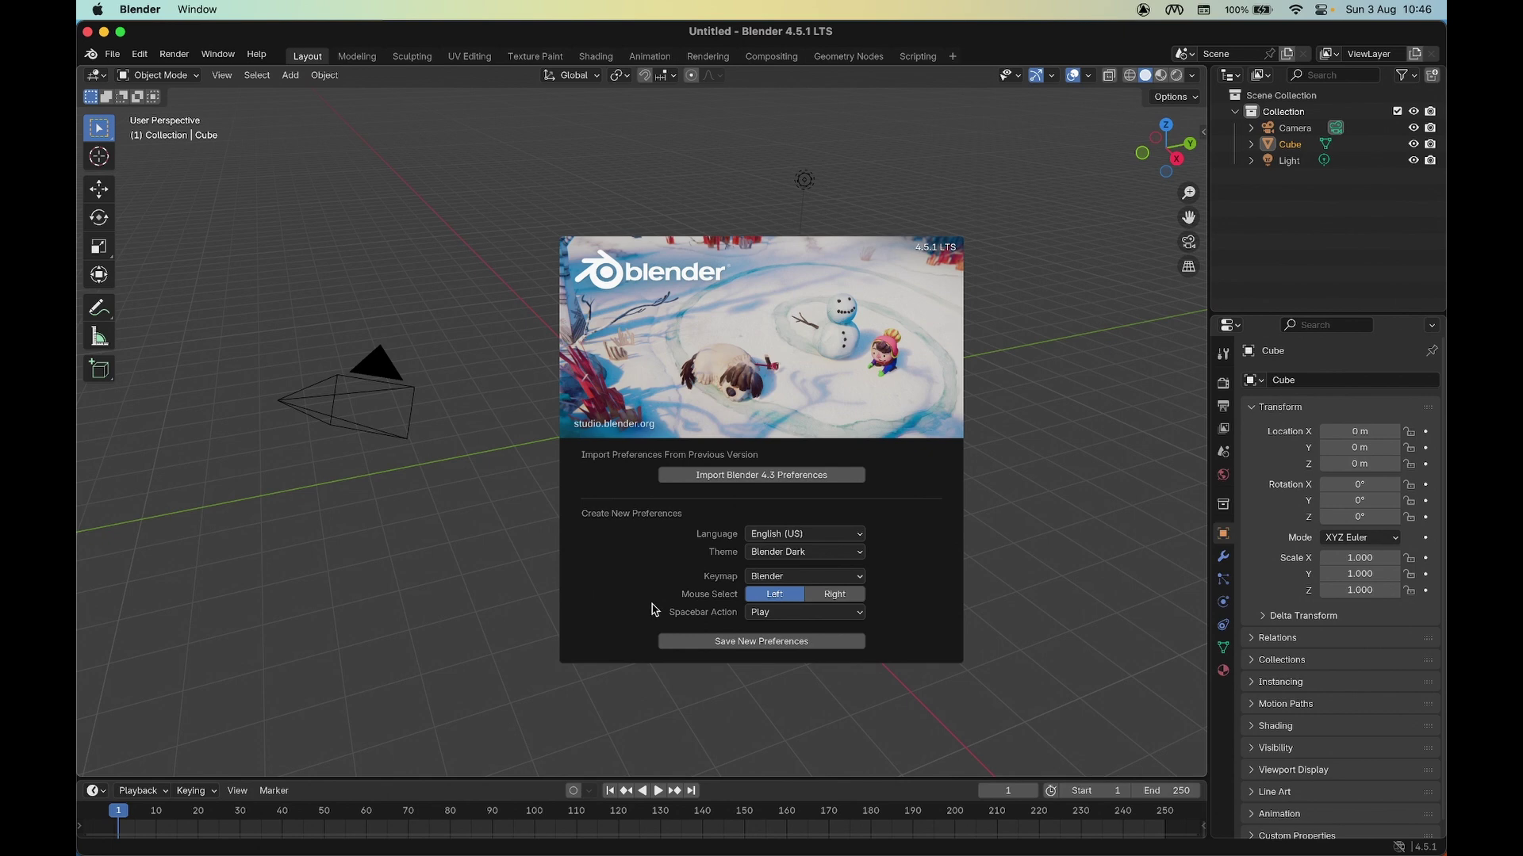
# - Set Mouse Select to Right in the first-launch dialog and save the new preferences
pyautogui.moveTo(638, 595); pyautogui.dragTo(693, 595)
pyautogui.moveTo(726, 665); pyautogui.dragTo(773, 671)
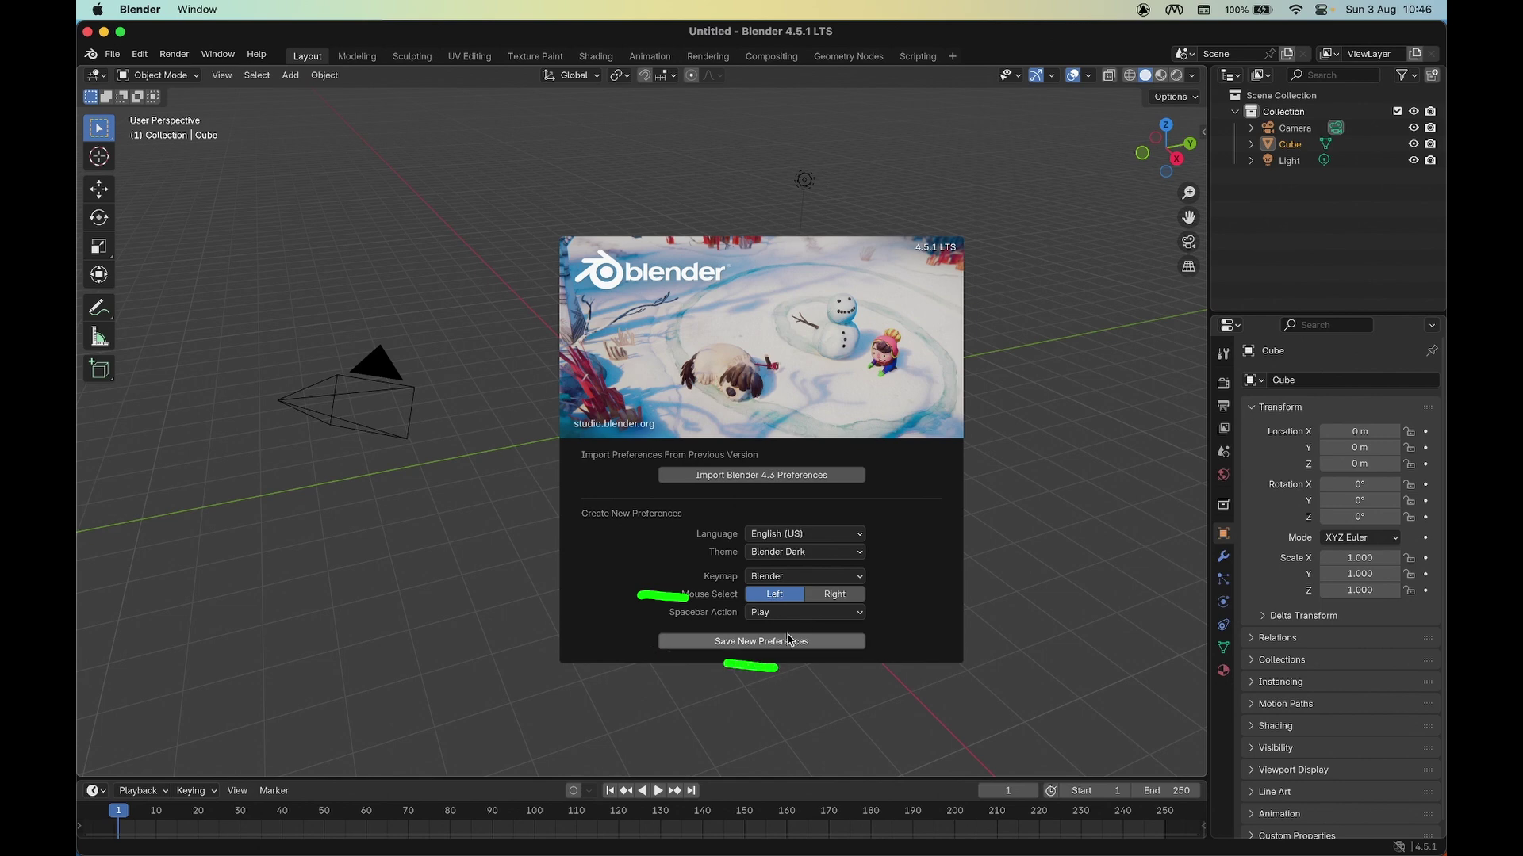
pyautogui.click(840, 597)
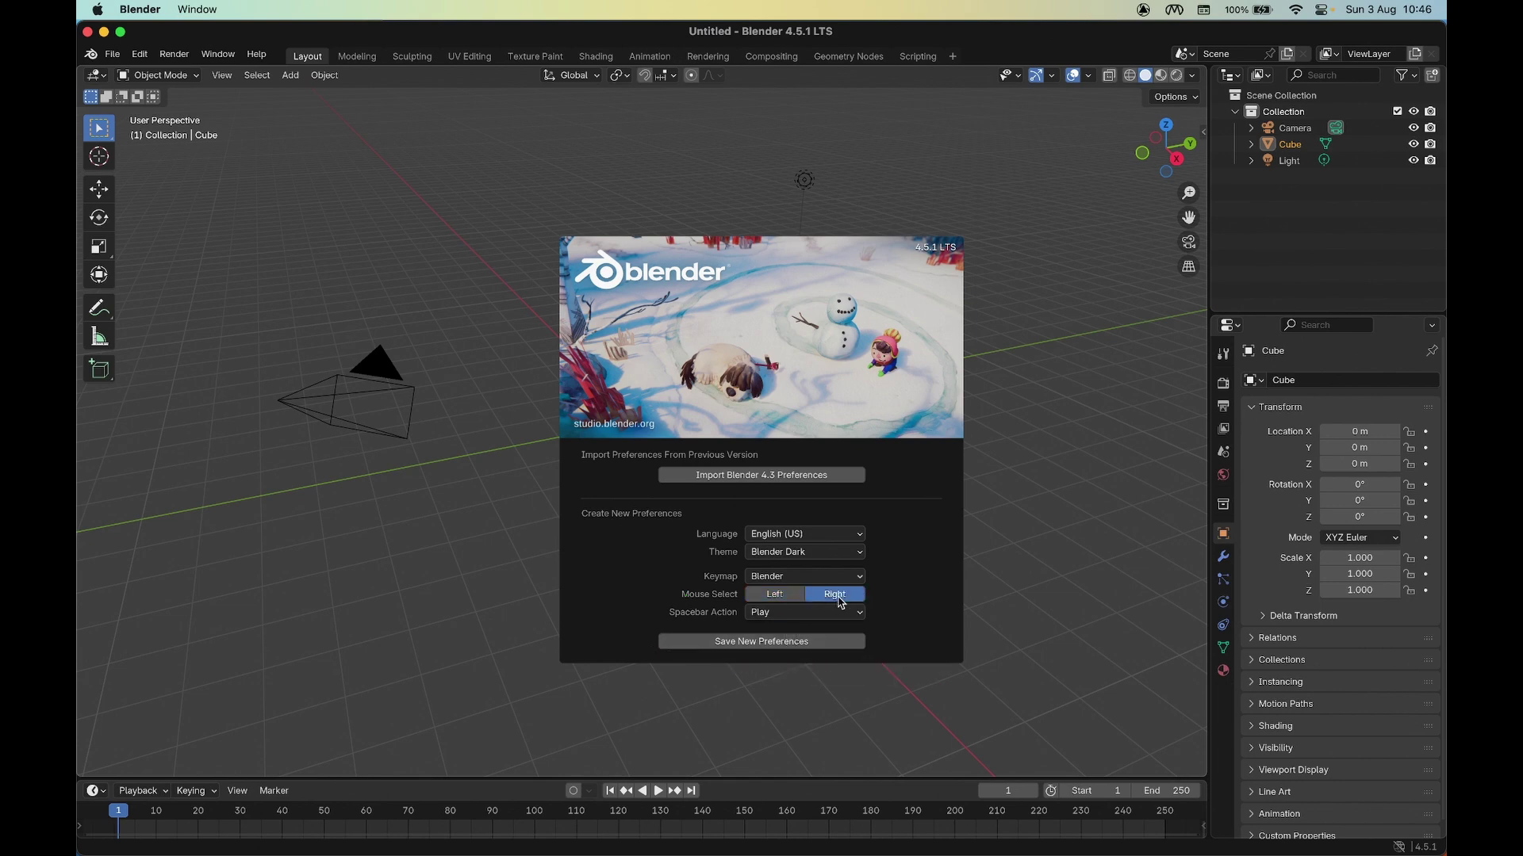
pyautogui.click(763, 644)
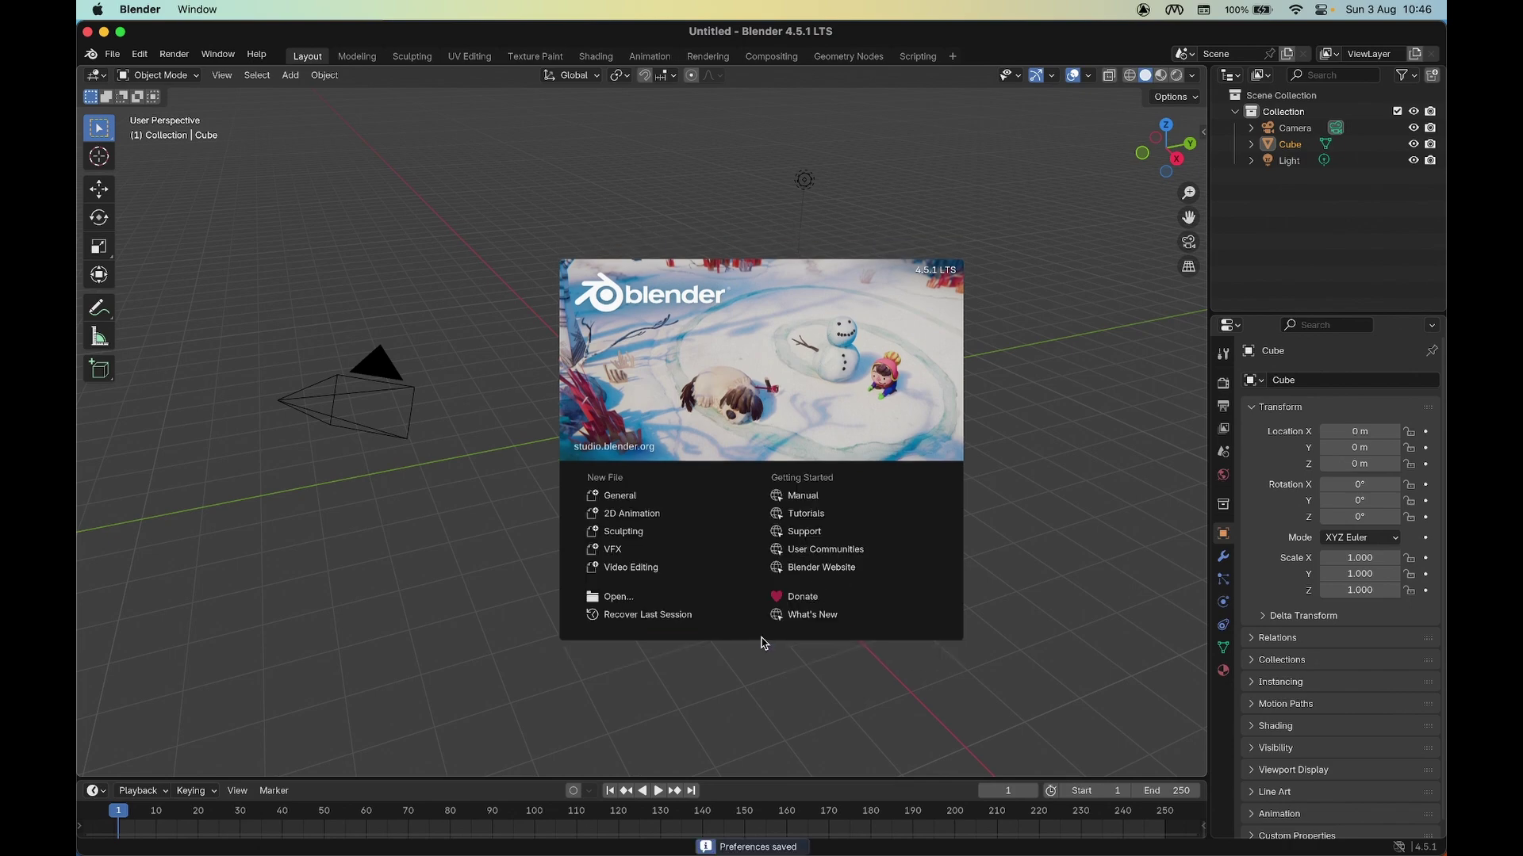
# - Close the welcome splash and orbit the view around the default cube
pyautogui.click(449, 465)
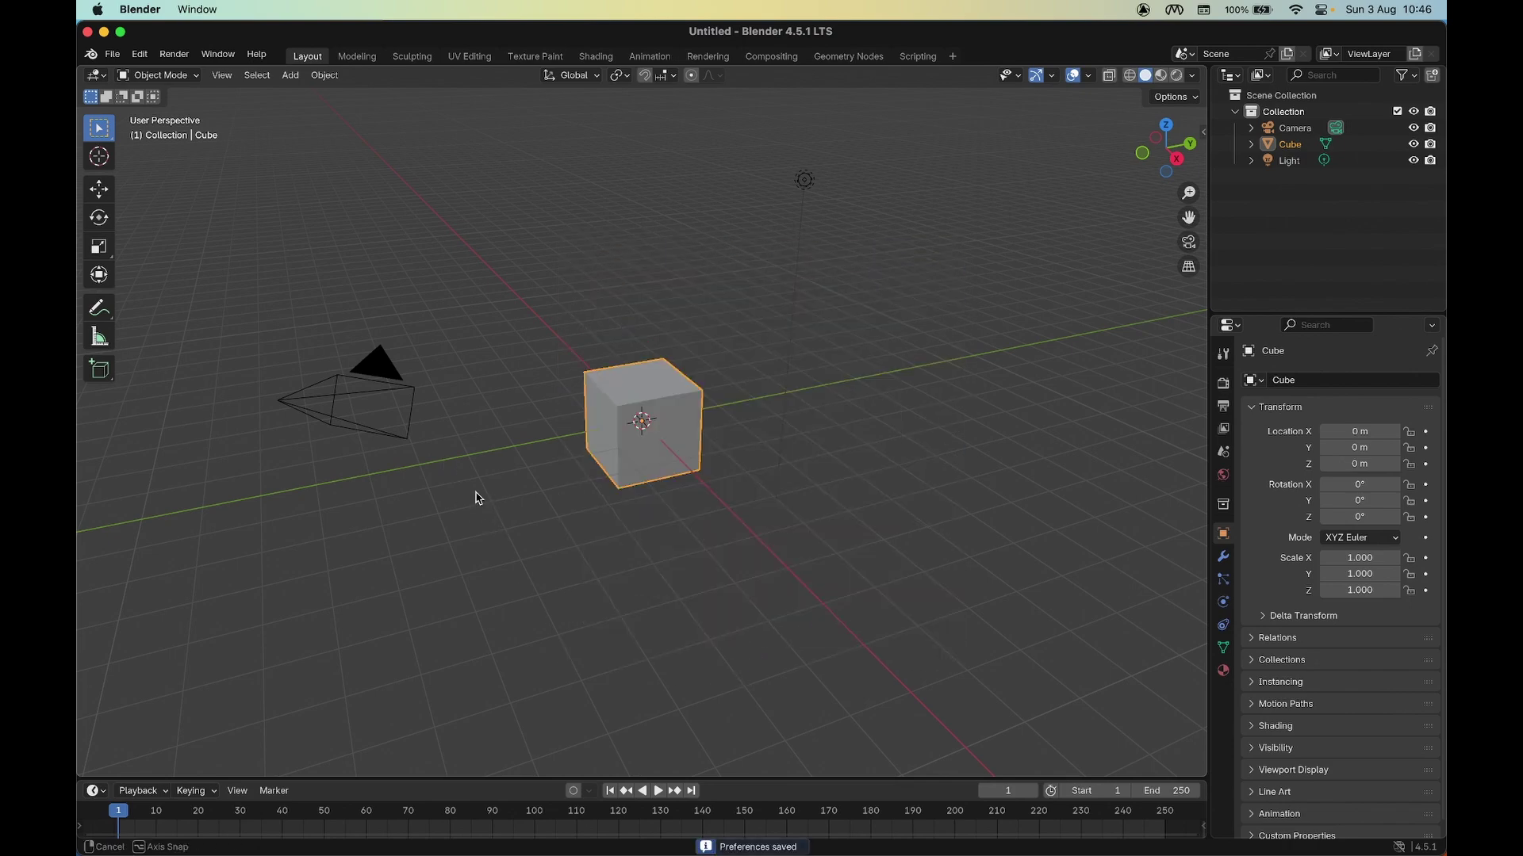
pyautogui.moveTo(476, 497)
pyautogui.mouseDown(button='middle')
pyautogui.moveTo(724, 527)
pyautogui.moveTo(583, 537)
pyautogui.moveTo(512, 528)
pyautogui.moveTo(762, 520)
pyautogui.moveTo(398, 517)
pyautogui.moveTo(448, 510)
pyautogui.mouseUp(button='middle')
pyautogui.scroll(4, 500, 510)
pyautogui.scroll(-1, 496, 509)
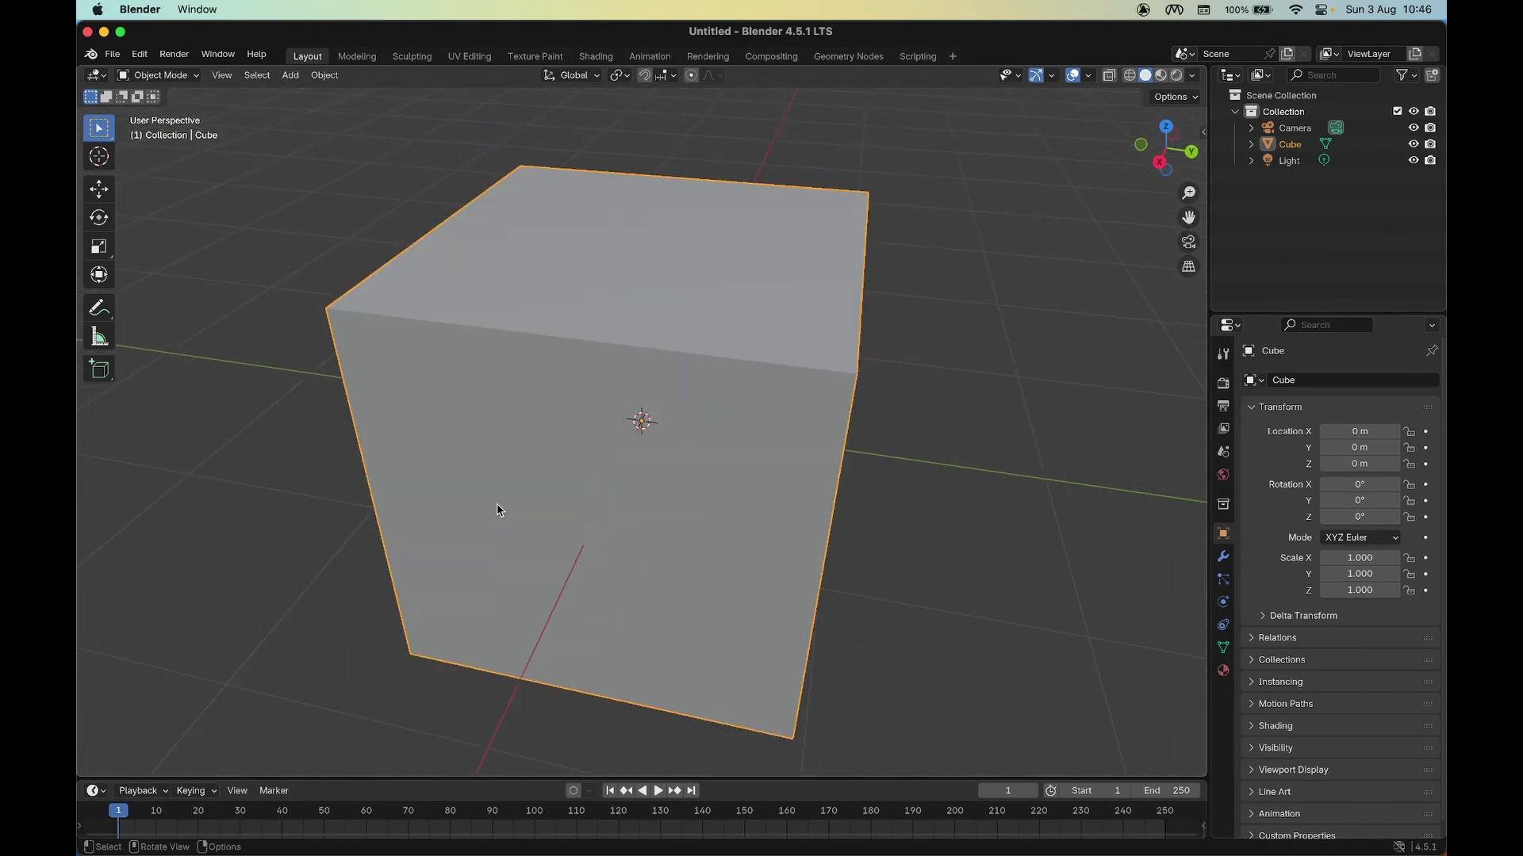
pyautogui.scroll(-5, 496, 510)
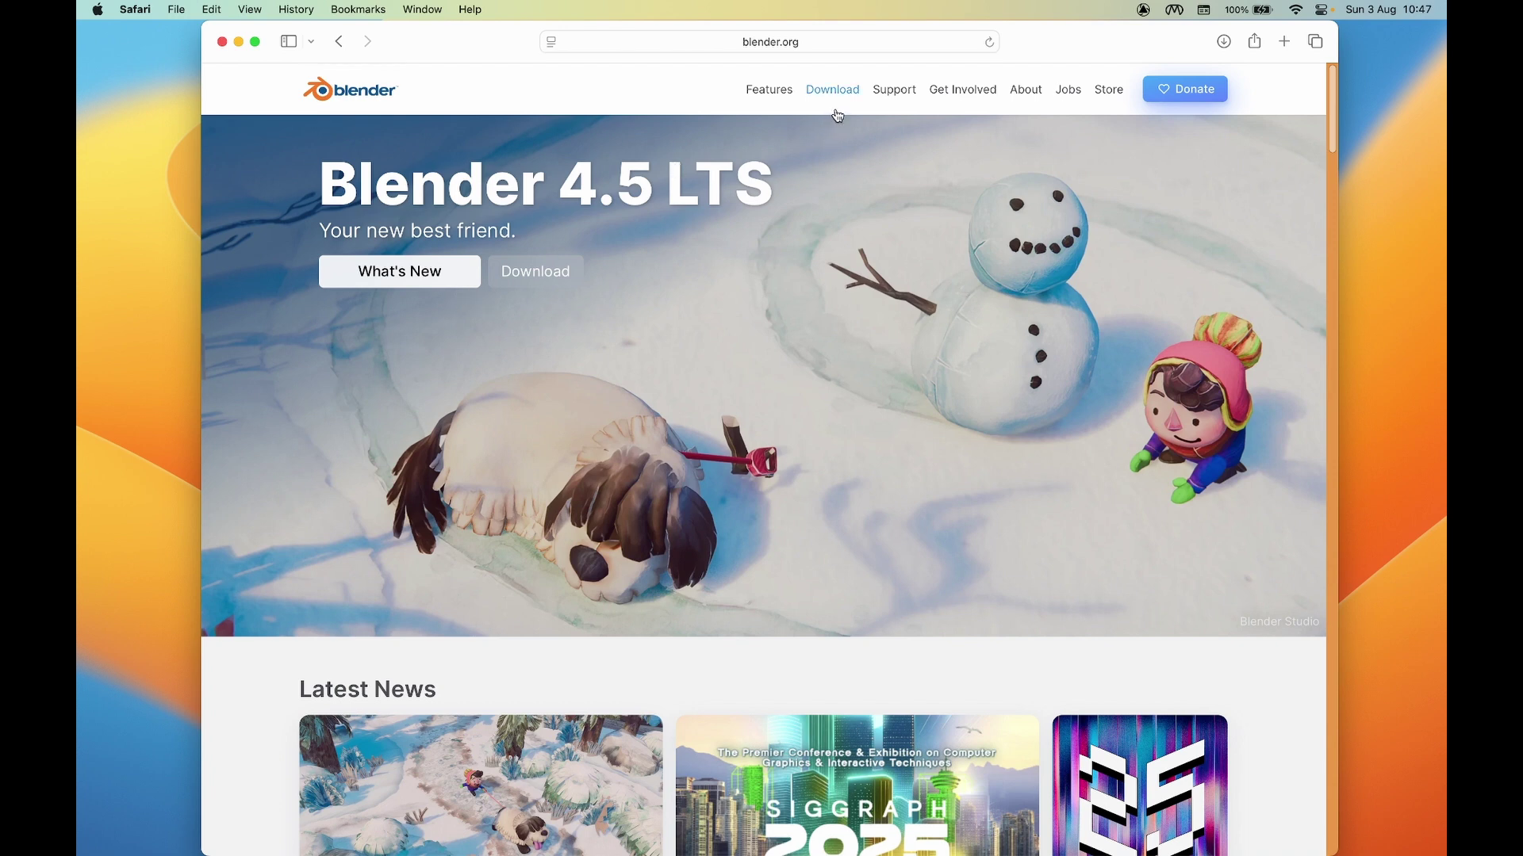
# - Go to blender.org's download page, then follow the link to its Previous Versions page
pyautogui.moveTo(812, 105); pyautogui.dragTo(869, 109)
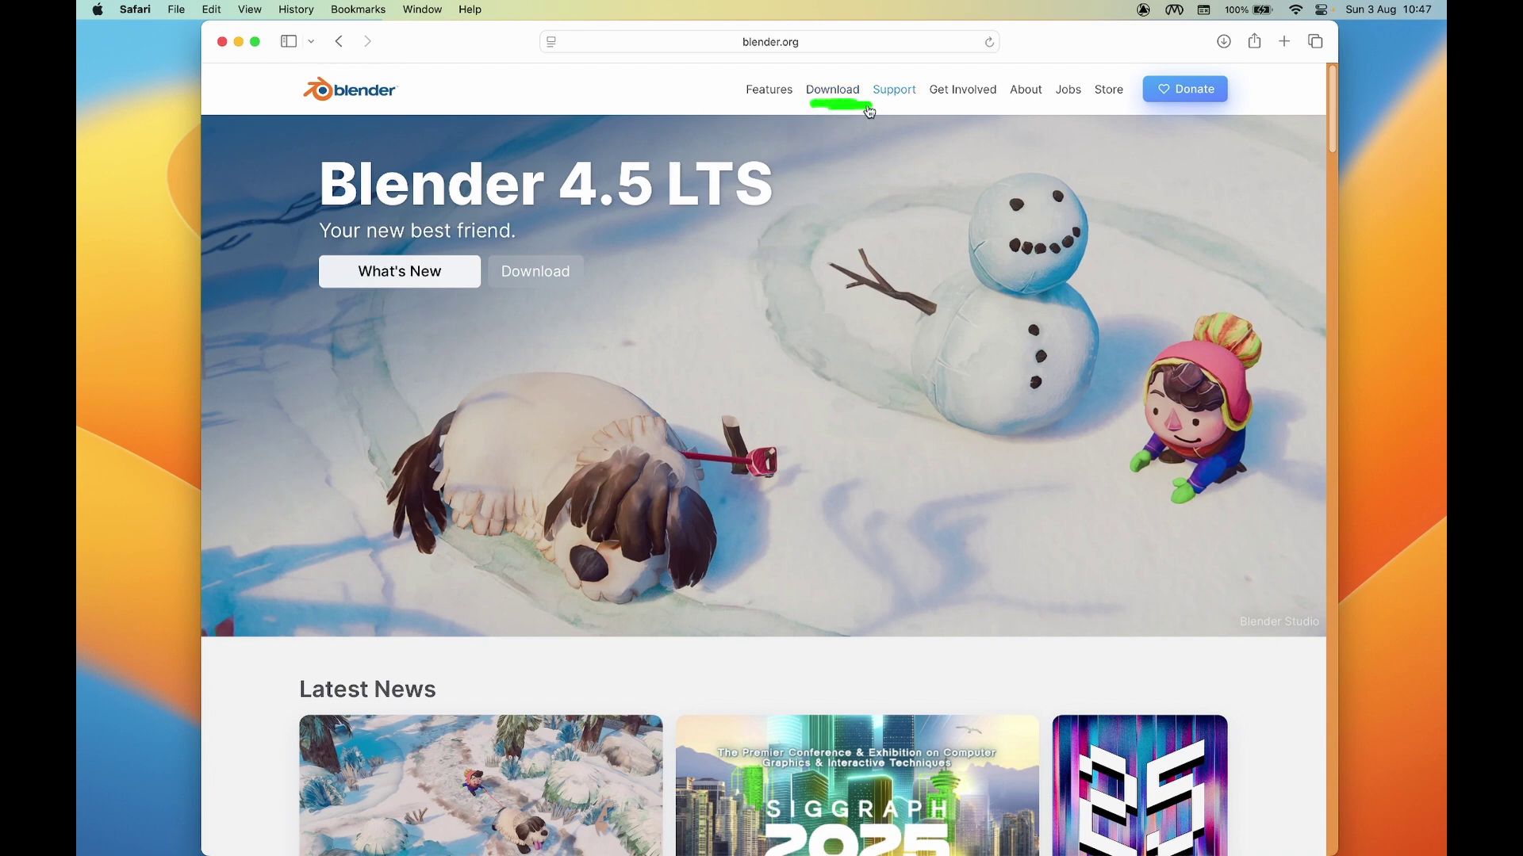
pyautogui.click(832, 96)
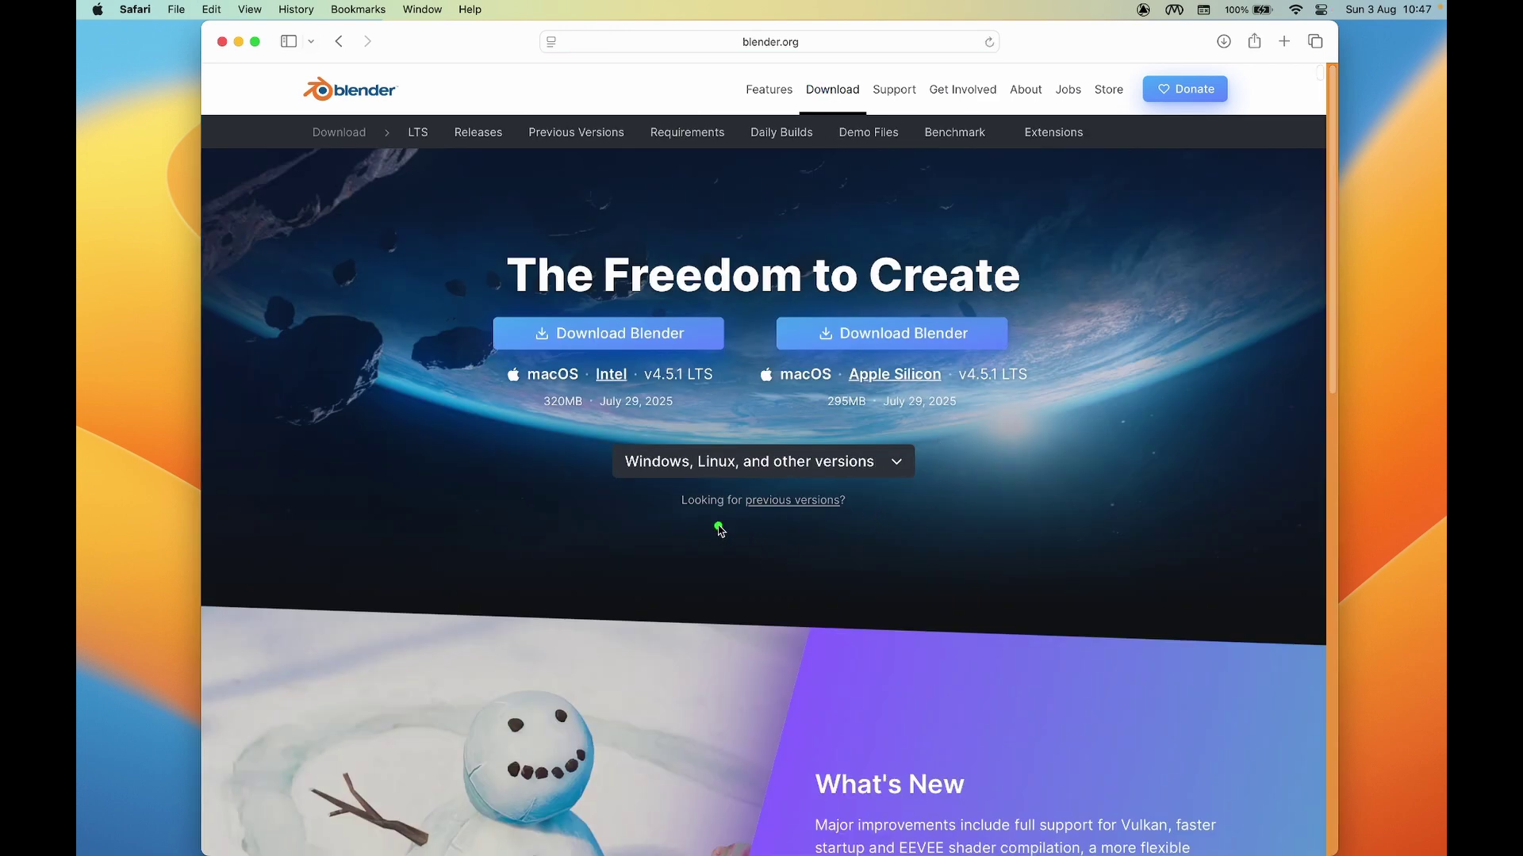
pyautogui.moveTo(681, 516); pyautogui.dragTo(847, 519)
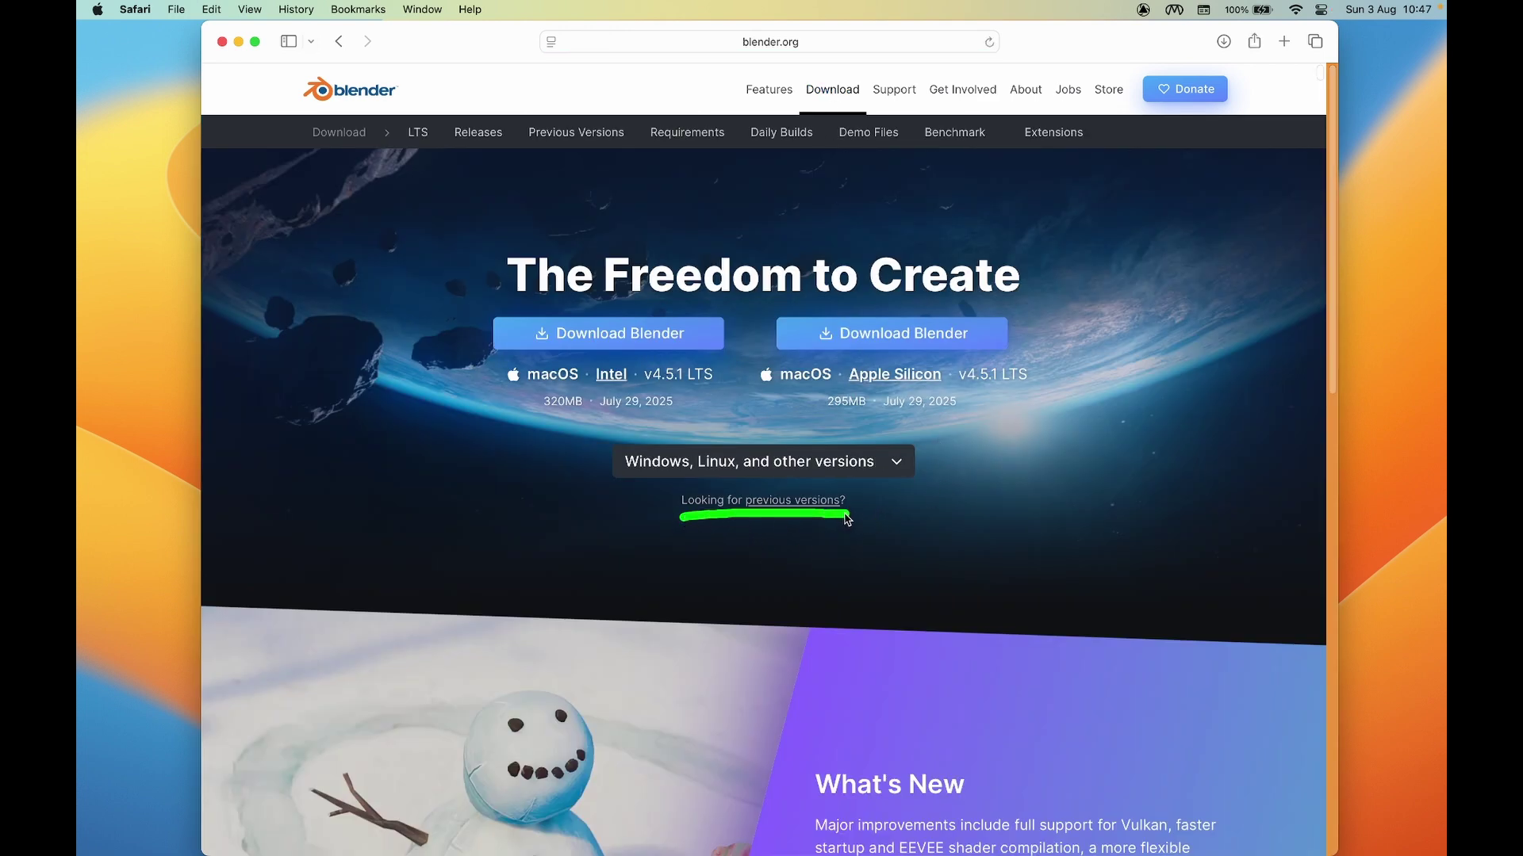
pyautogui.click(817, 501)
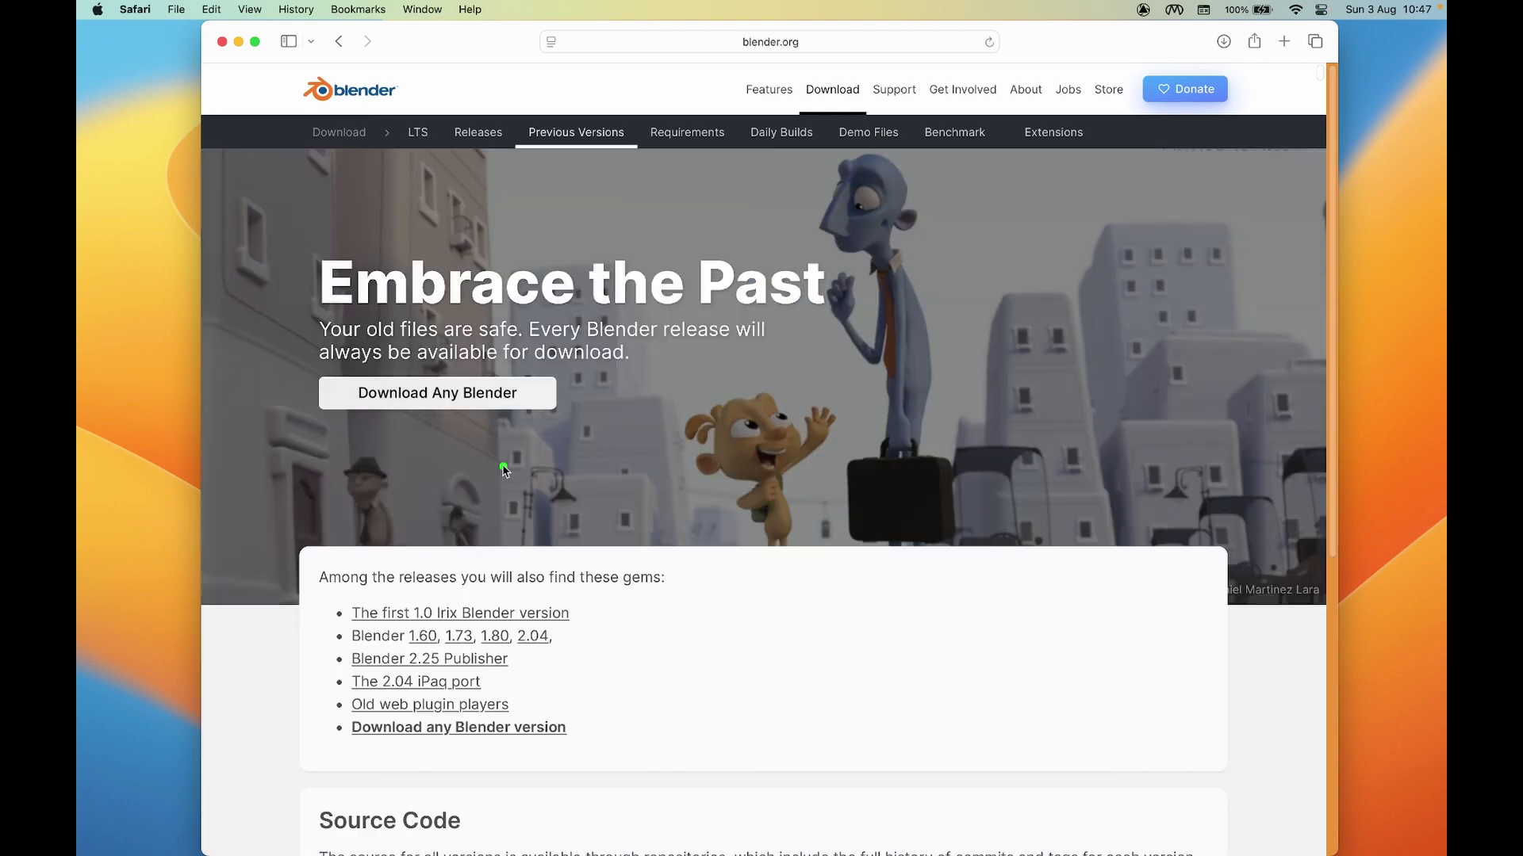
pyautogui.moveTo(352, 423); pyautogui.dragTo(503, 429)
# - Follow 'Download Any Blender' to download.blender.org's Index of /release/ listing
pyautogui.click(476, 393)
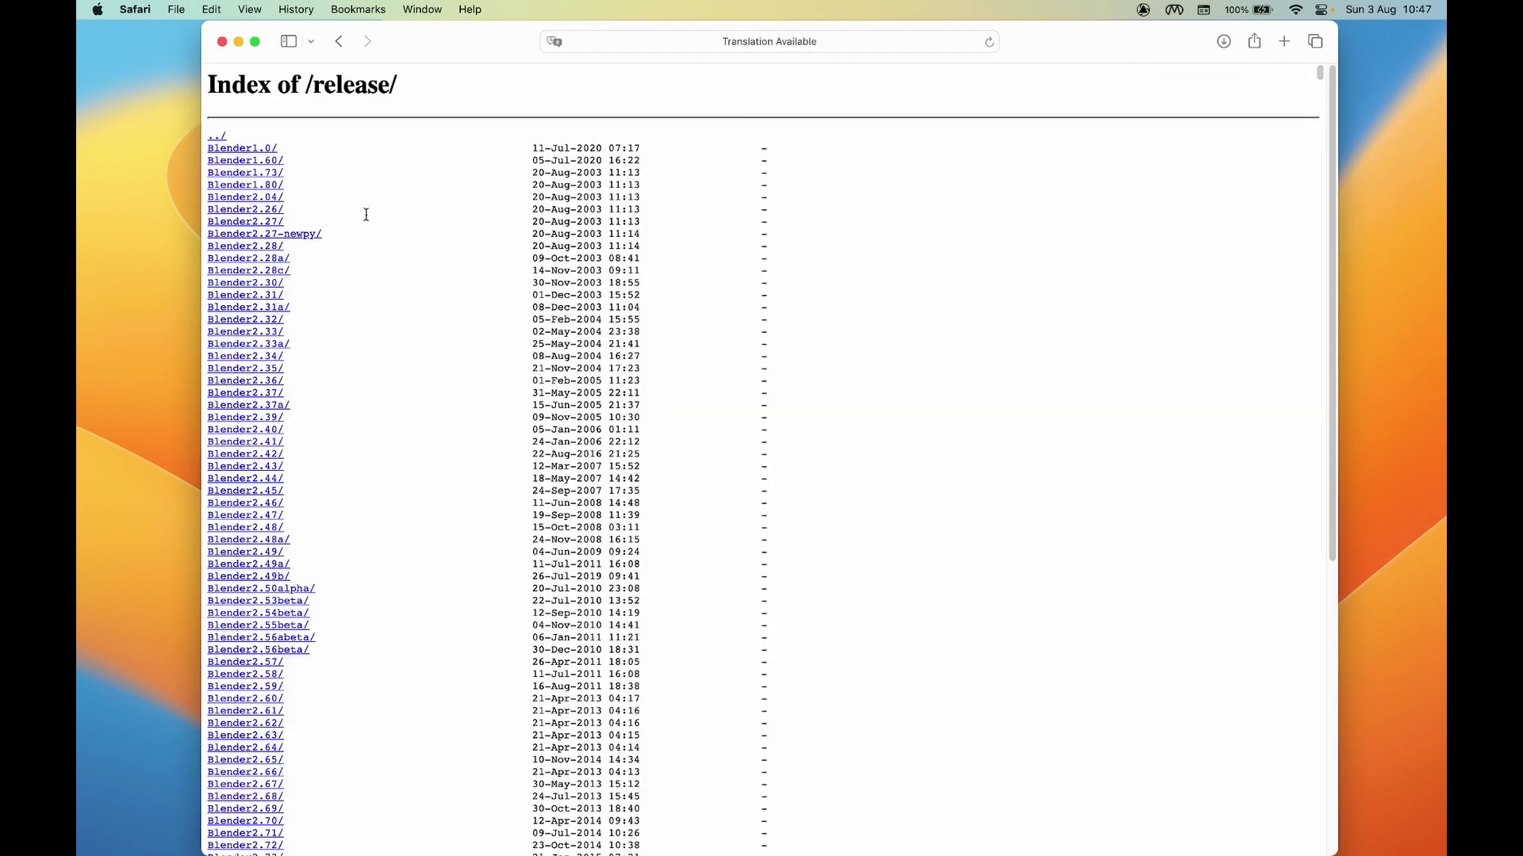
pyautogui.scroll(-10, 339, 191)
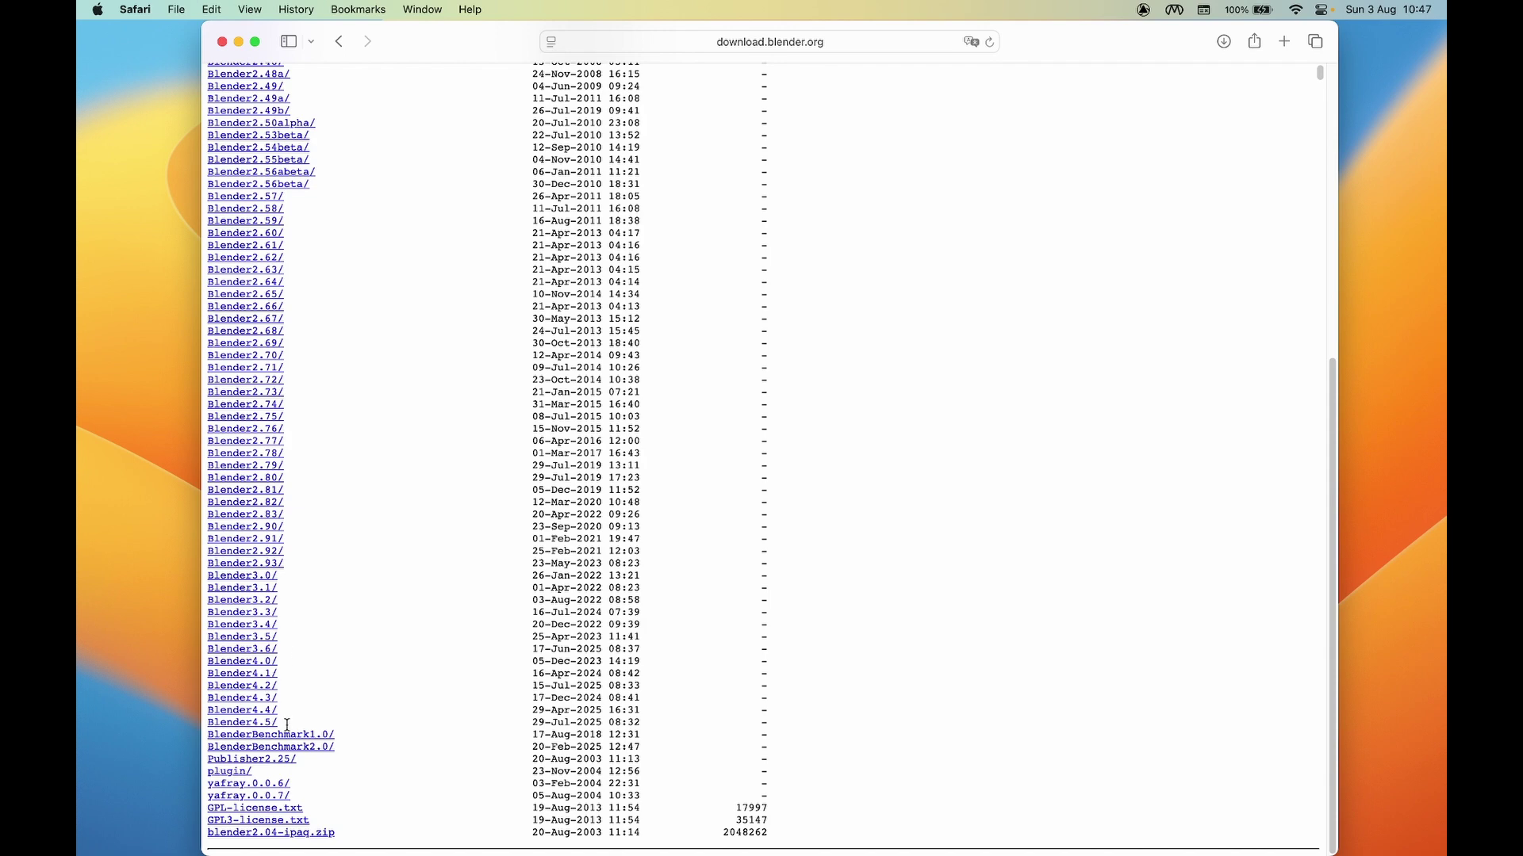
pyautogui.scroll(4, 286, 725)
pyautogui.scroll(3, 285, 726)
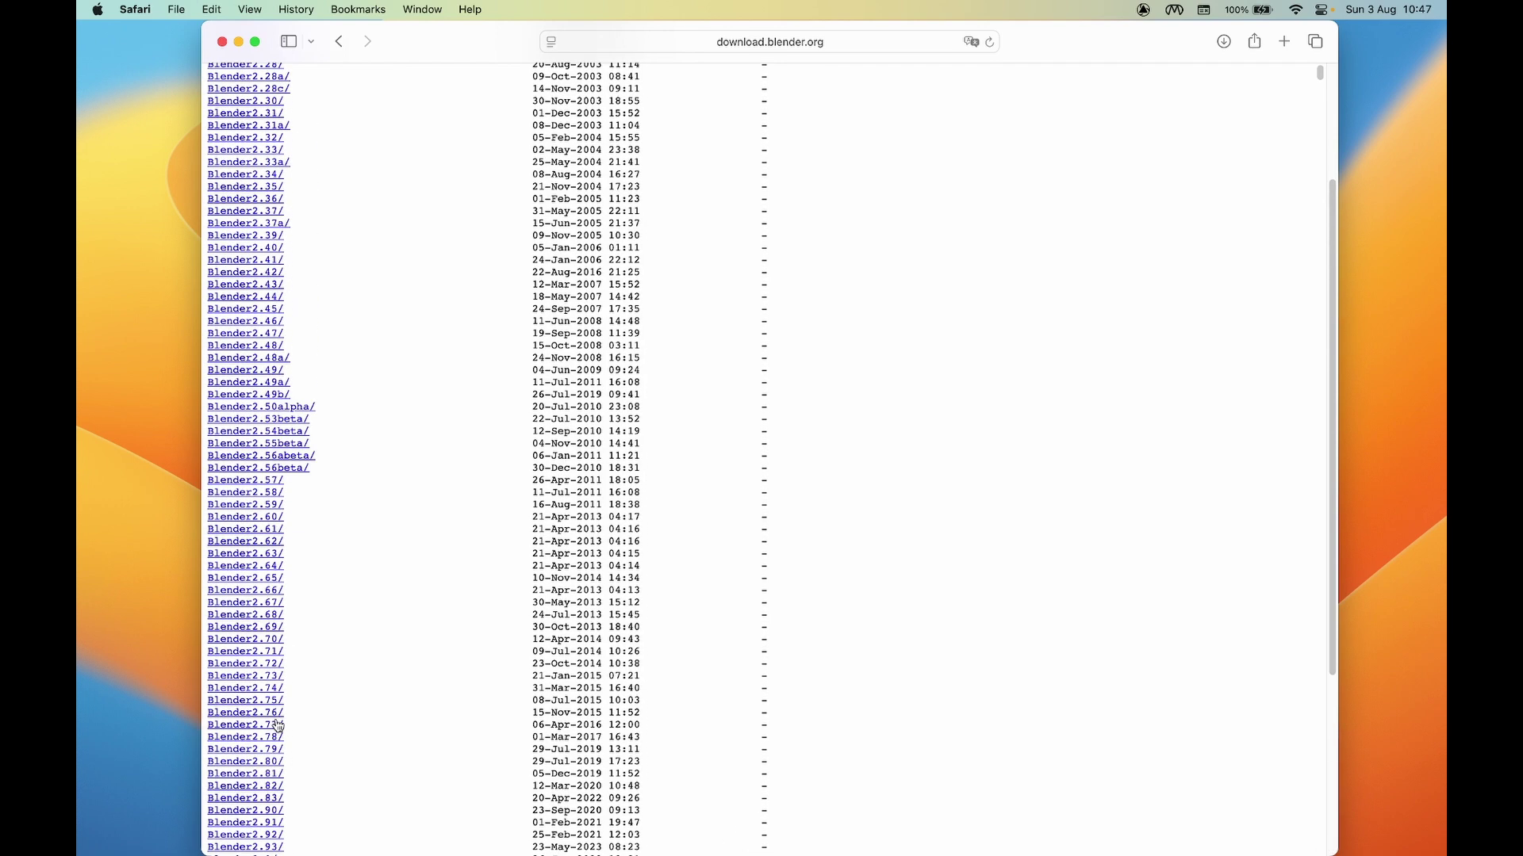
pyautogui.scroll(3, 281, 715)
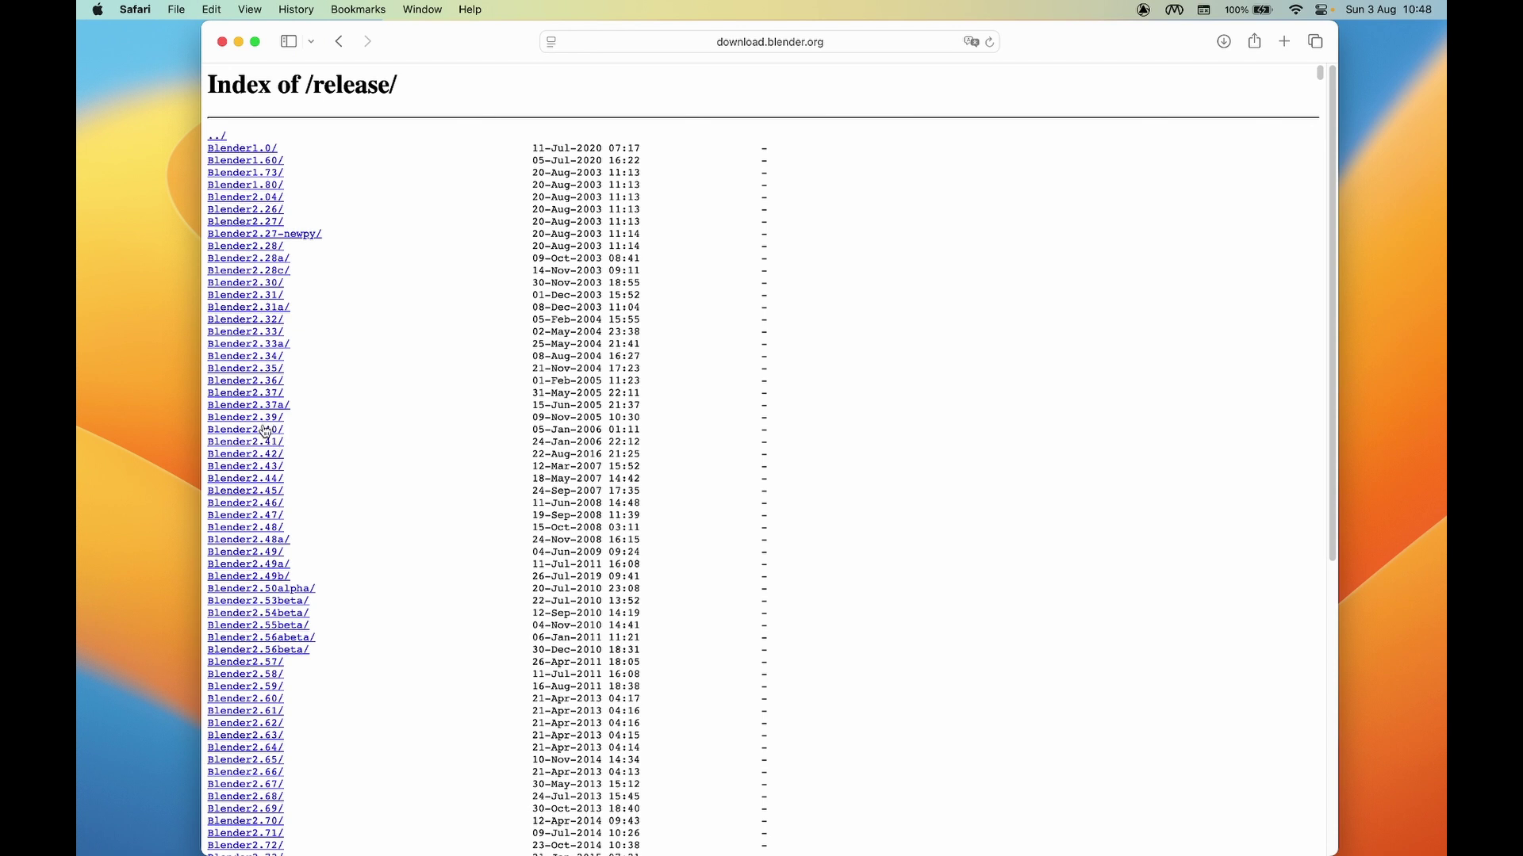